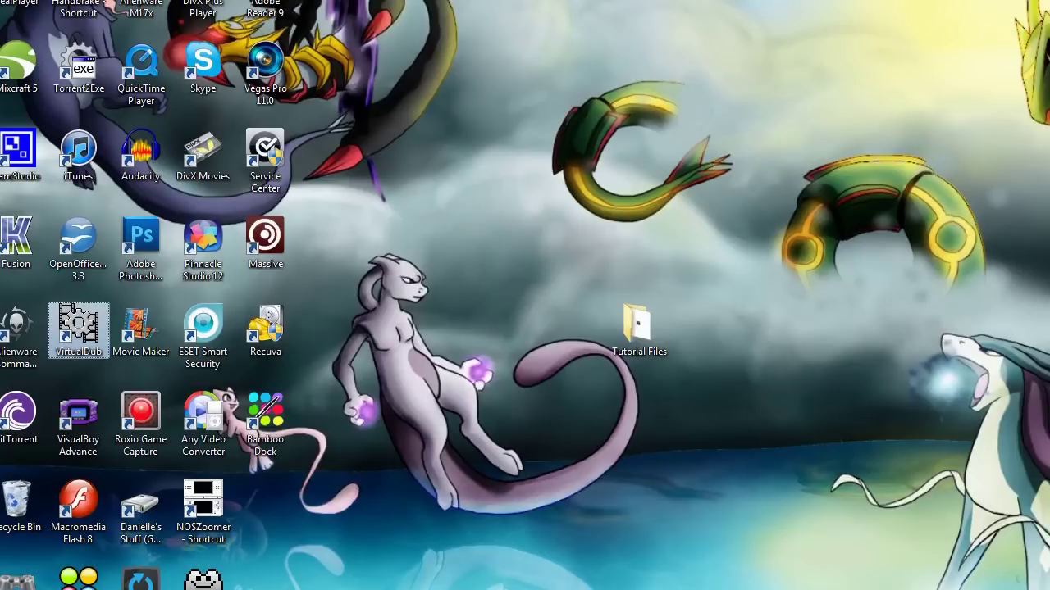
Step: Move the CamStudio recorder aside and hide it, then launch VirtualDub from its desktop icon
{"action": "left_click_drag", "start_coordinate": [803, 23], "coordinate": [873, 25]}
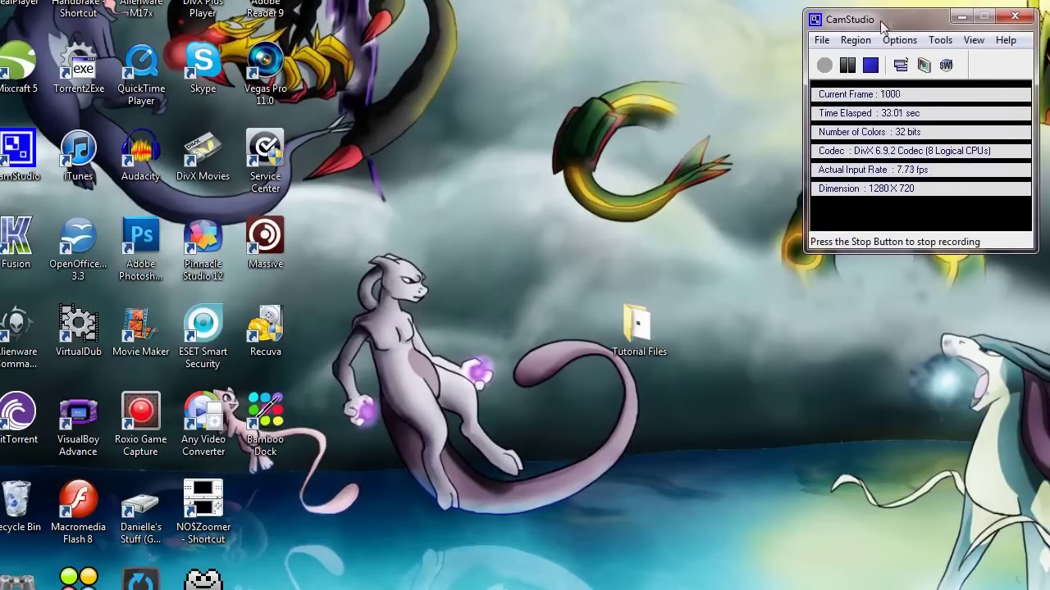
{"action": "left_click", "coordinate": [961, 17]}
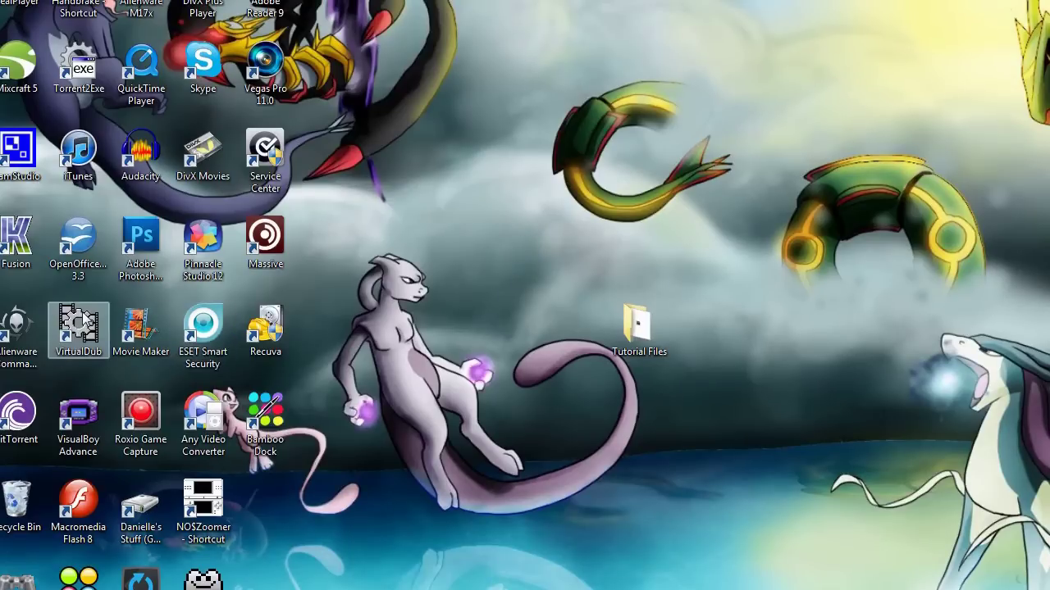
{"action": "double_click", "coordinate": [90, 322]}
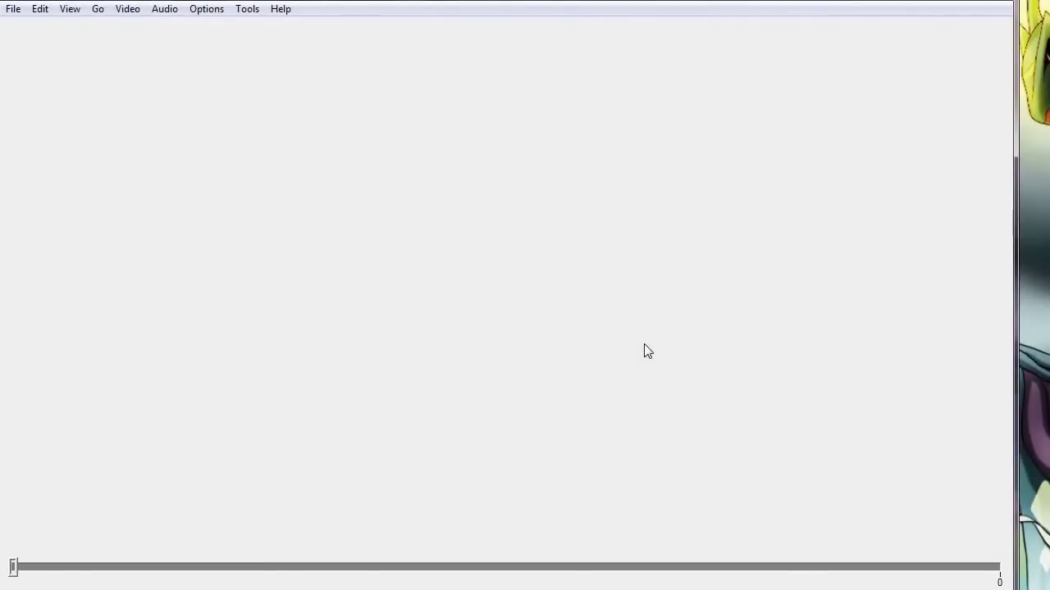
Step: Bring the VirtualDub window fully into view and switch it to Capture AVI mode
{"action": "mouse_move", "coordinate": [284, 0]}
{"action": "left_mouse_down"}
{"action": "mouse_move", "coordinate": [280, 10]}
{"action": "mouse_move", "coordinate": [289, 5]}
{"action": "left_mouse_up"}
{"action": "left_click", "coordinate": [28, 31]}
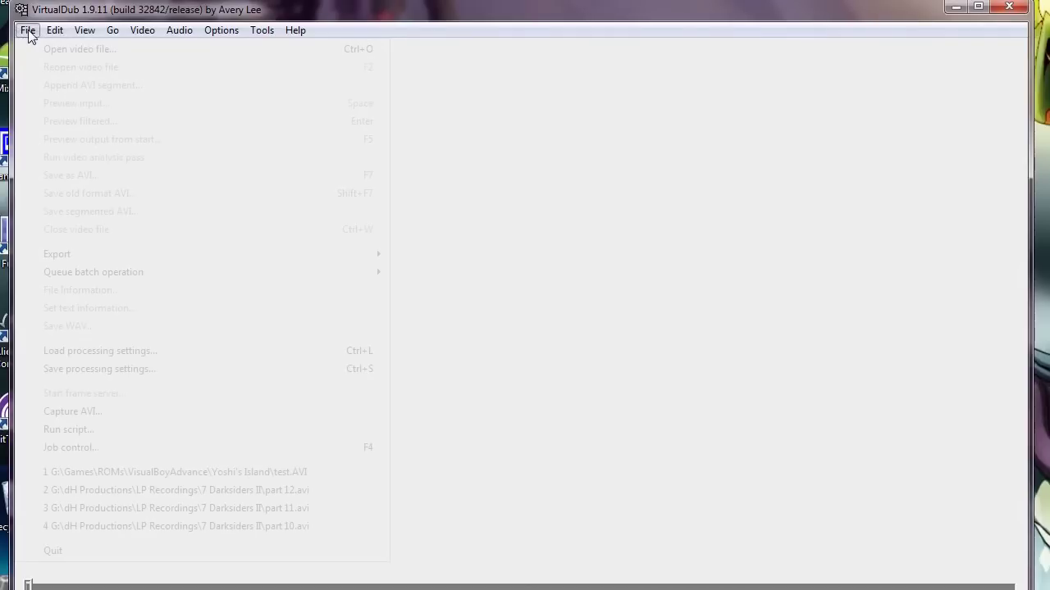
{"action": "left_click", "coordinate": [86, 411]}
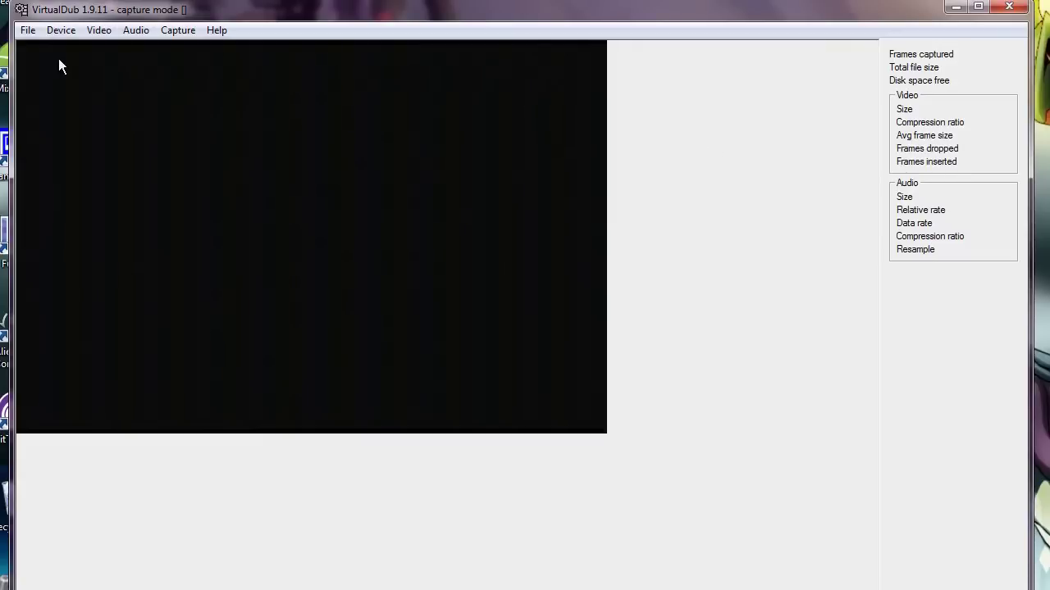
Step: Save the capture file as test.avi in the Desktop's Tutorial Files folder
{"action": "left_click", "coordinate": [33, 36]}
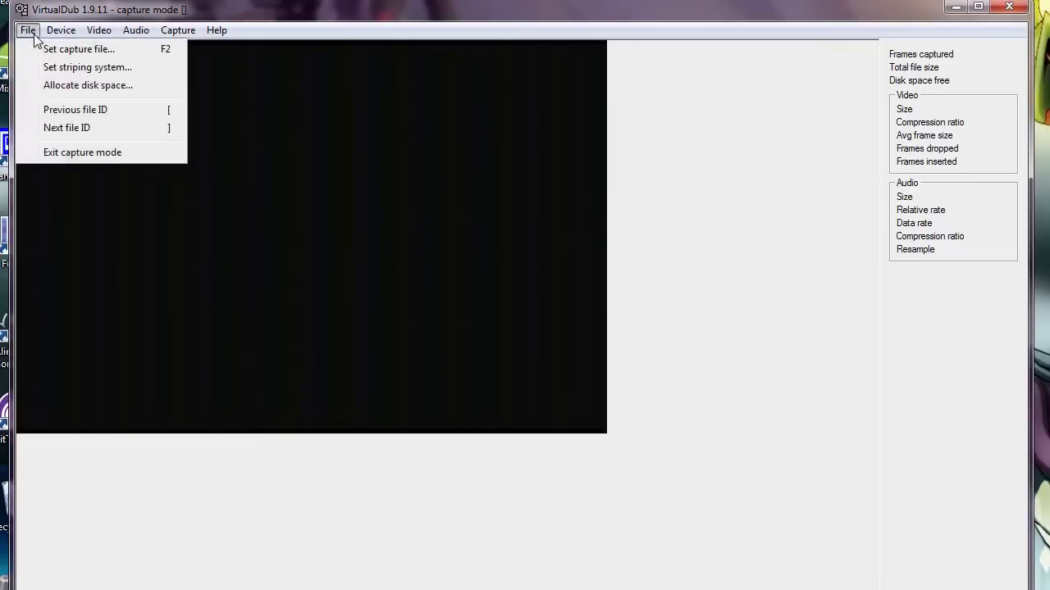
{"action": "left_click", "coordinate": [41, 51]}
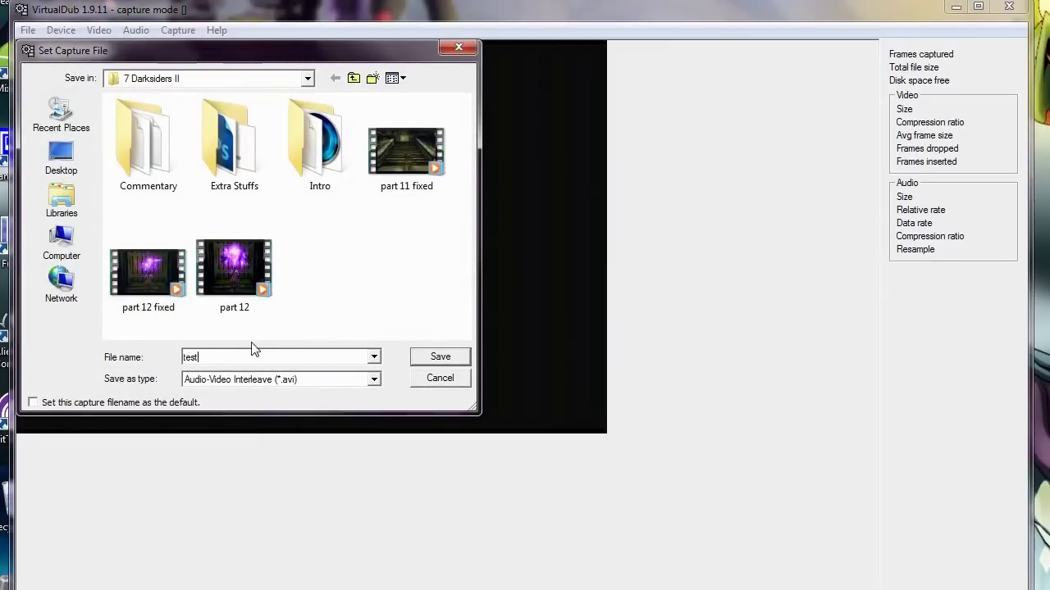
{"action": "left_click", "coordinate": [59, 242]}
{"action": "left_click", "coordinate": [238, 175]}
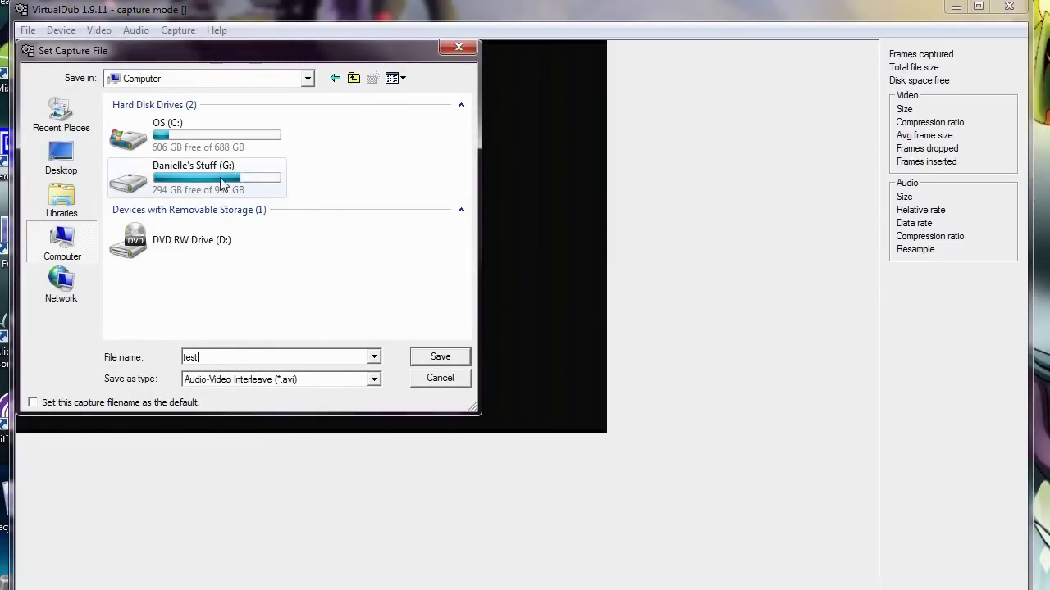
{"action": "double_click", "coordinate": [238, 176]}
{"action": "left_click", "coordinate": [68, 152]}
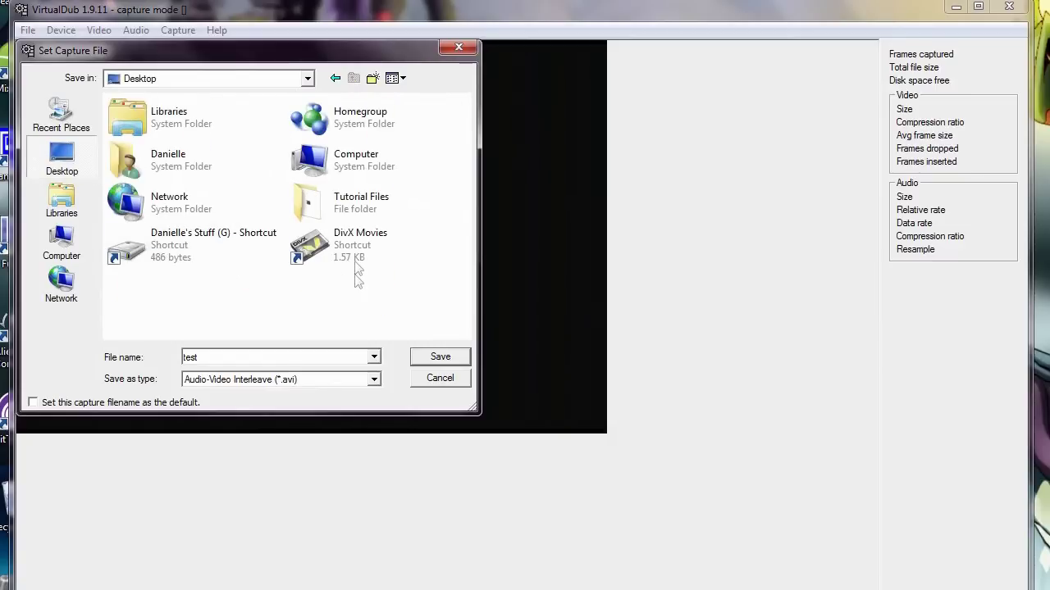
{"action": "left_click", "coordinate": [366, 200]}
{"action": "double_click", "coordinate": [367, 201]}
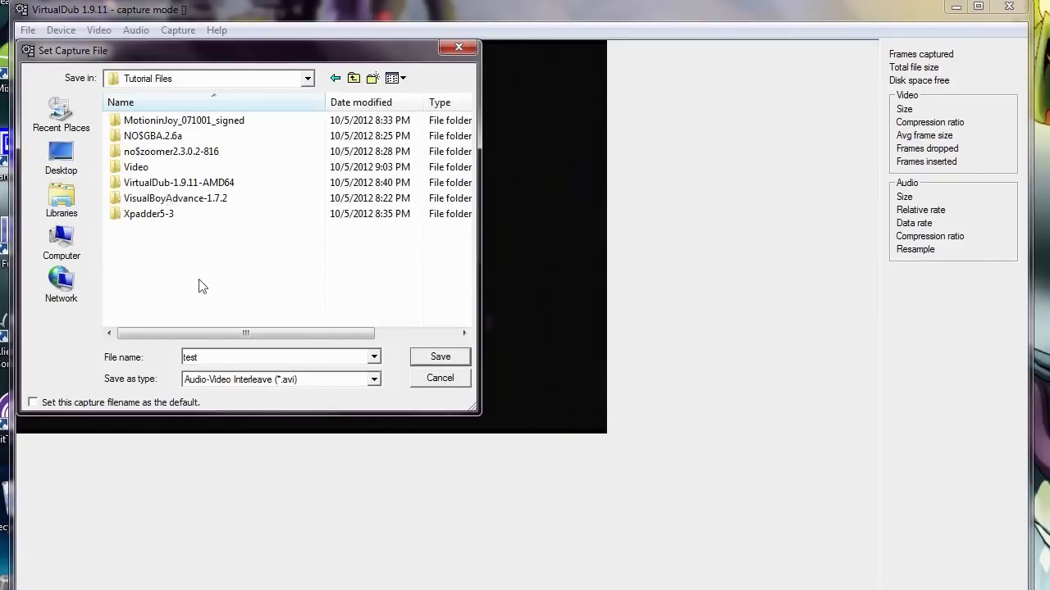
{"action": "left_click", "coordinate": [464, 358]}
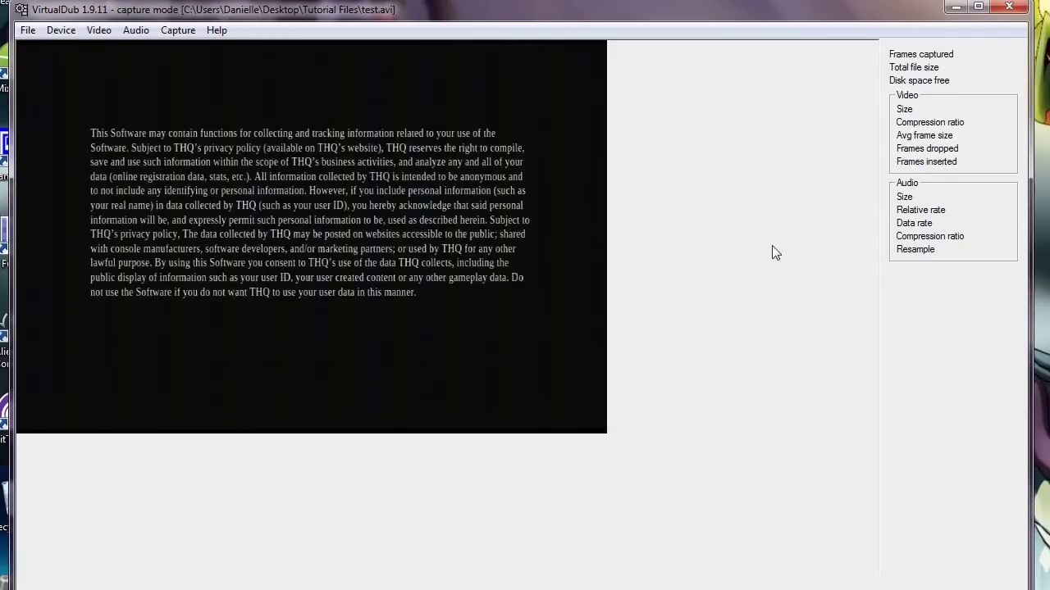
{"action": "left_click", "coordinate": [67, 32]}
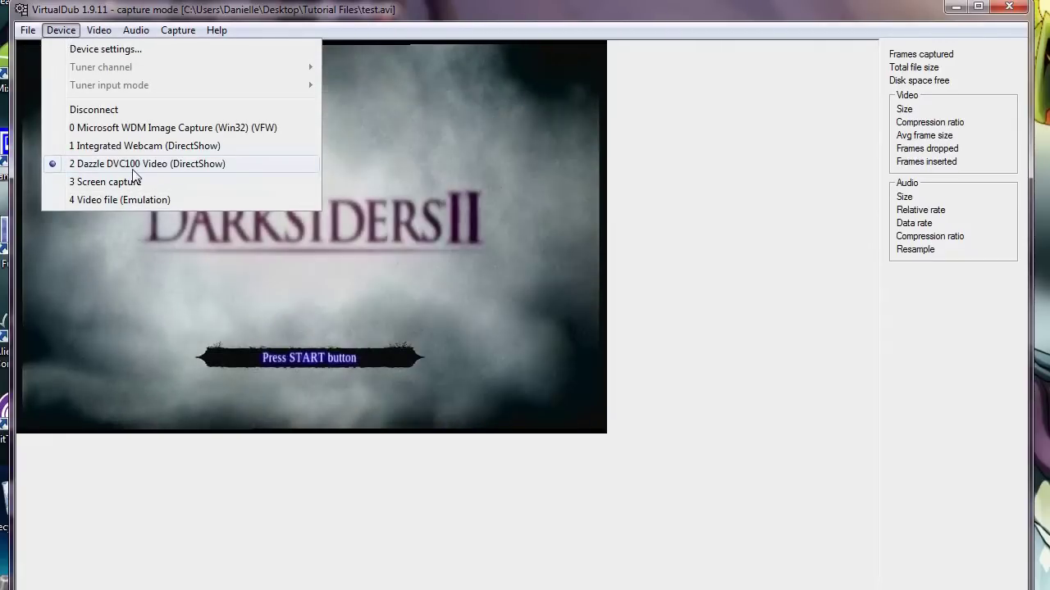
{"action": "left_click", "coordinate": [138, 51]}
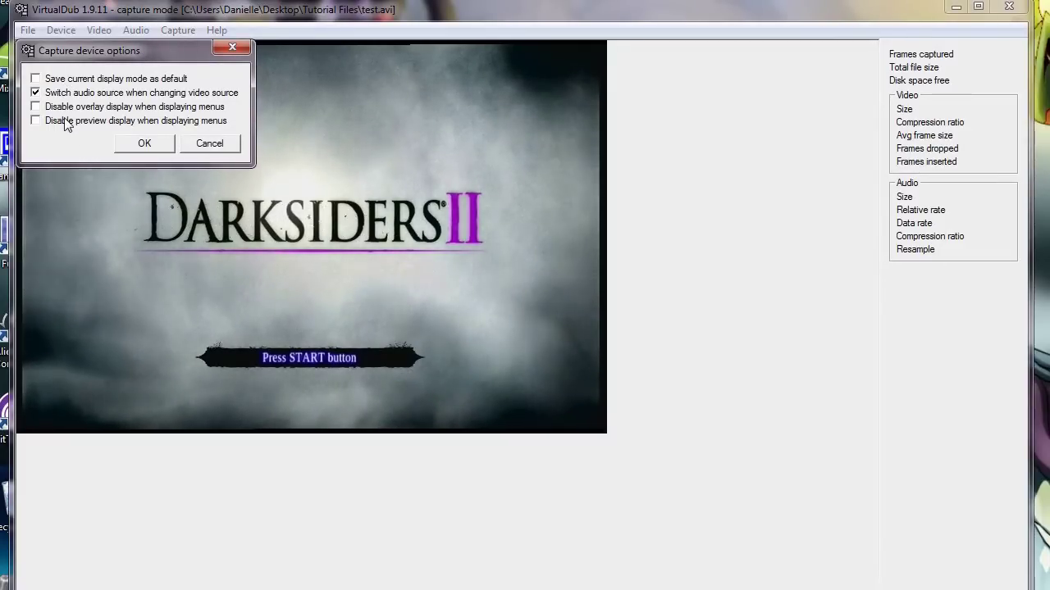
{"action": "left_click", "coordinate": [148, 145]}
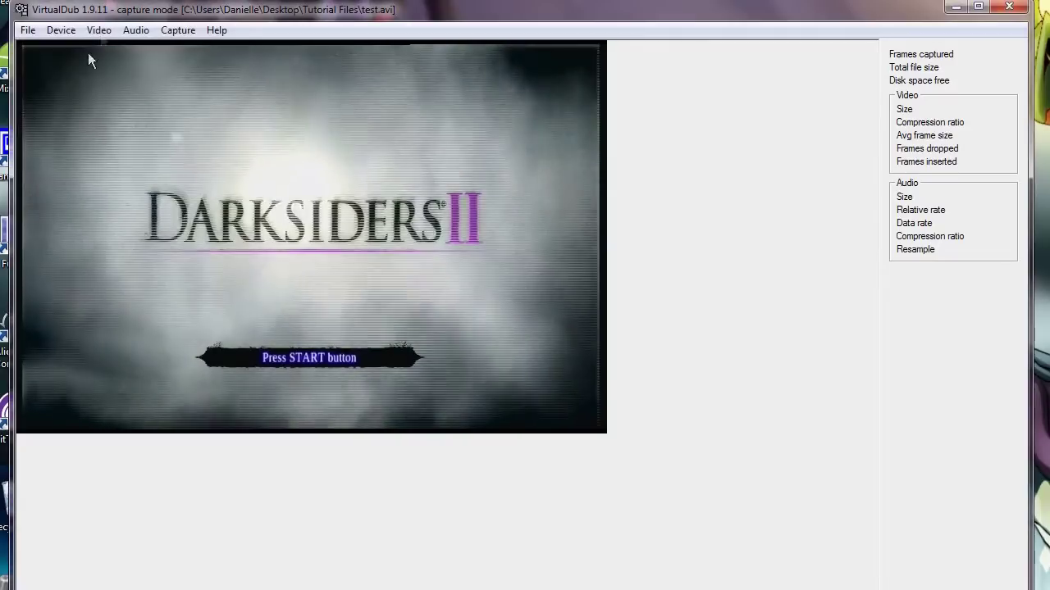
{"action": "left_click", "coordinate": [99, 31]}
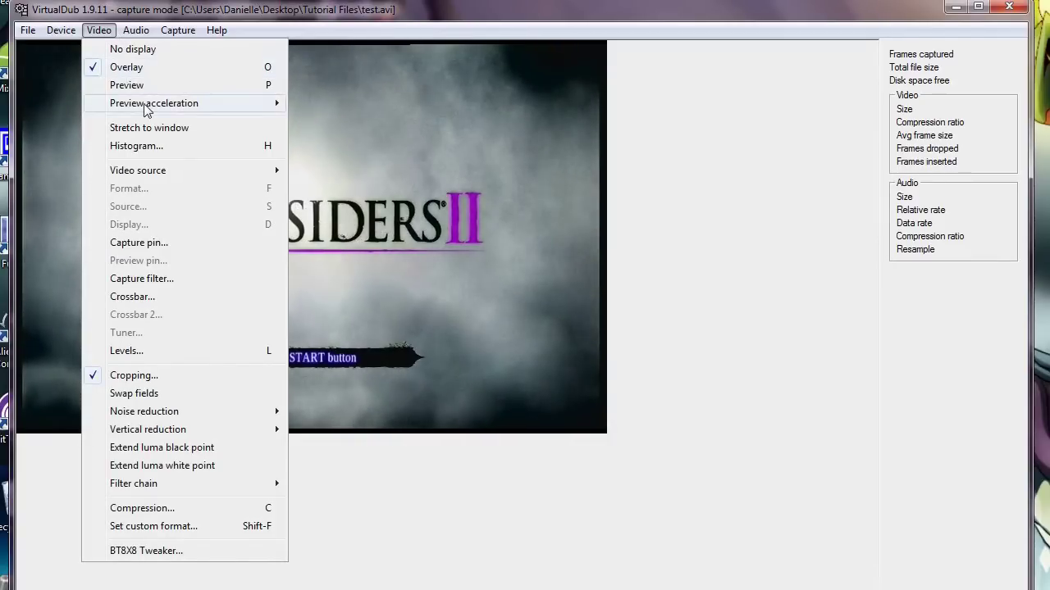
{"action": "mouse_move", "coordinate": [148, 108]}
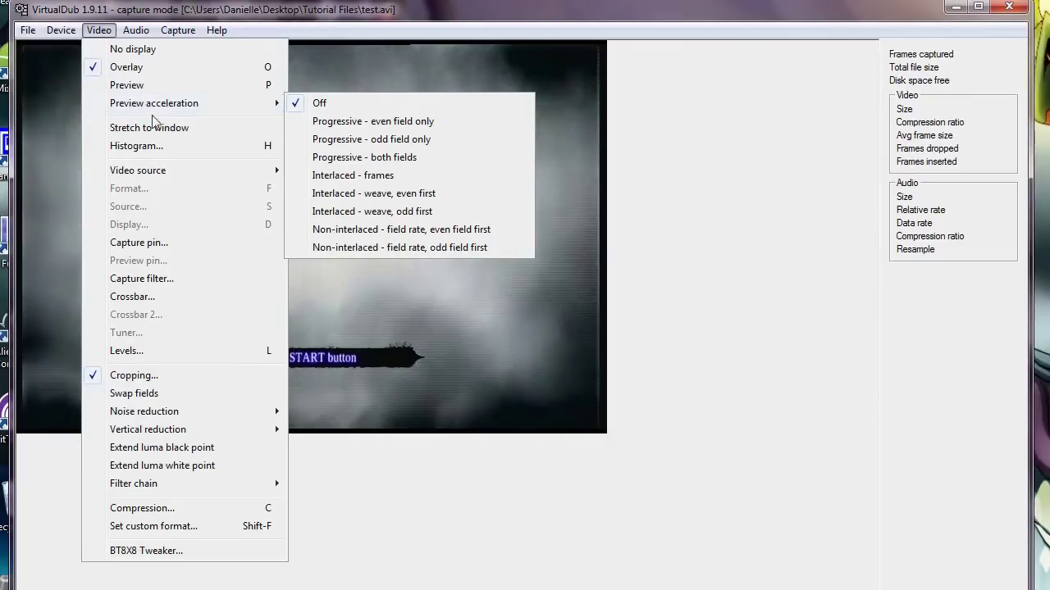
{"action": "mouse_move", "coordinate": [180, 170]}
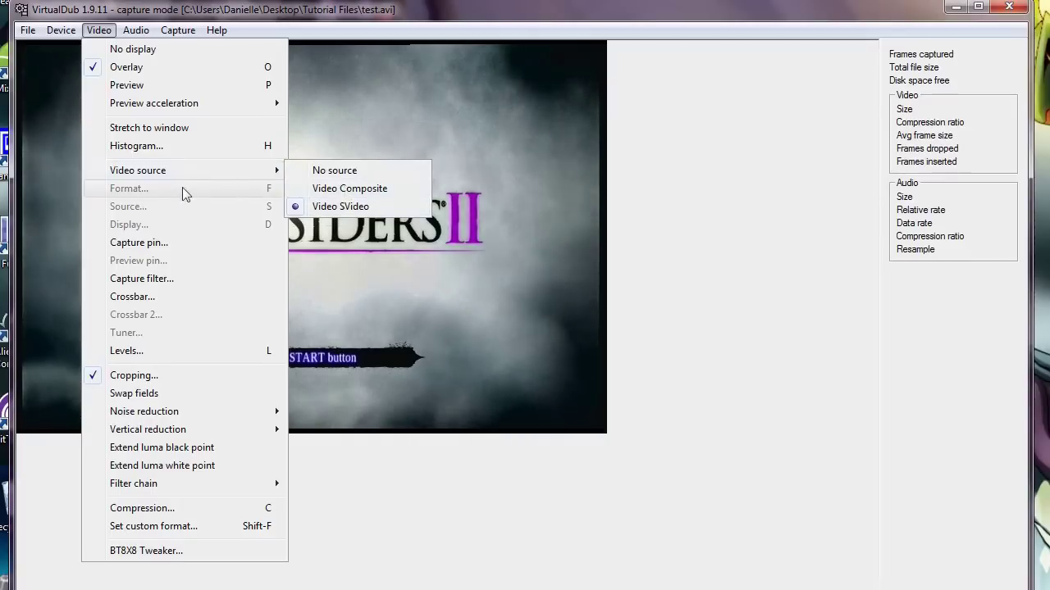
{"action": "left_click", "coordinate": [169, 244]}
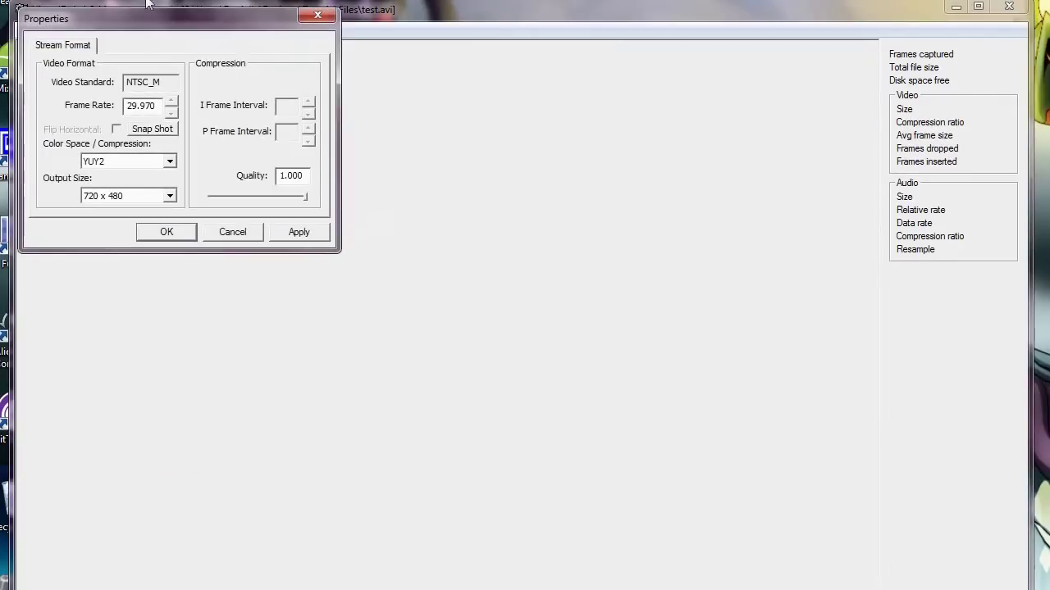
{"action": "left_click_drag", "start_coordinate": [149, 41], "coordinate": [222, 94]}
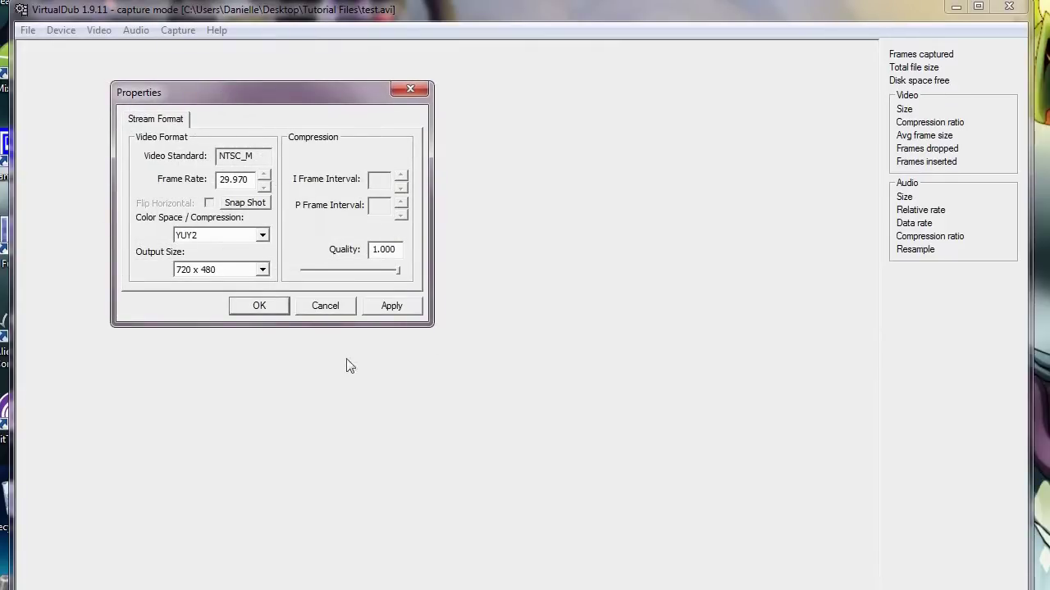
{"action": "left_click", "coordinate": [260, 306]}
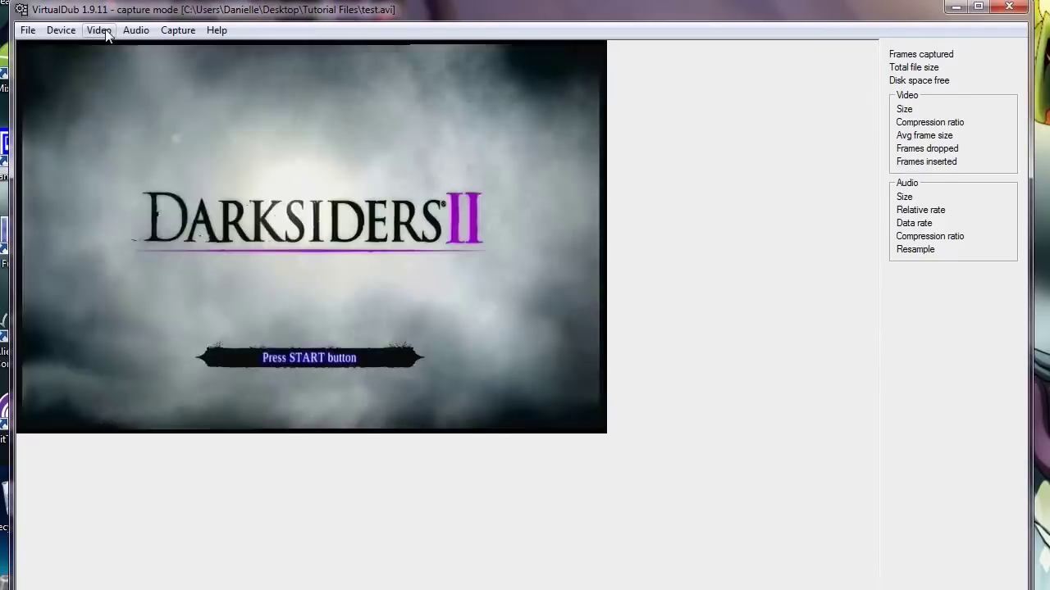
{"action": "left_click", "coordinate": [107, 33]}
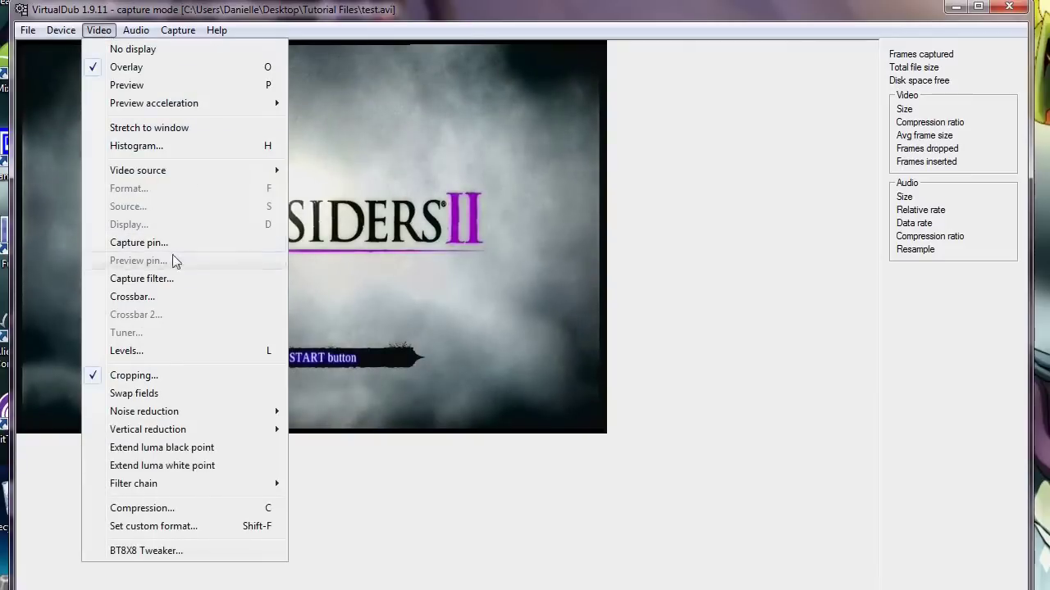
{"action": "left_click", "coordinate": [171, 276]}
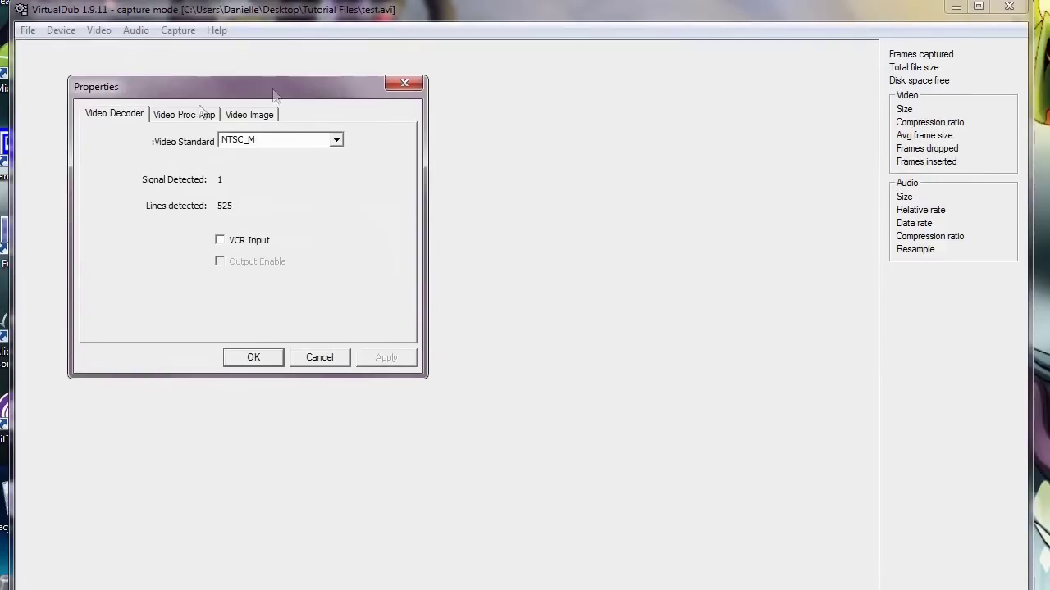
{"action": "left_click", "coordinate": [197, 117]}
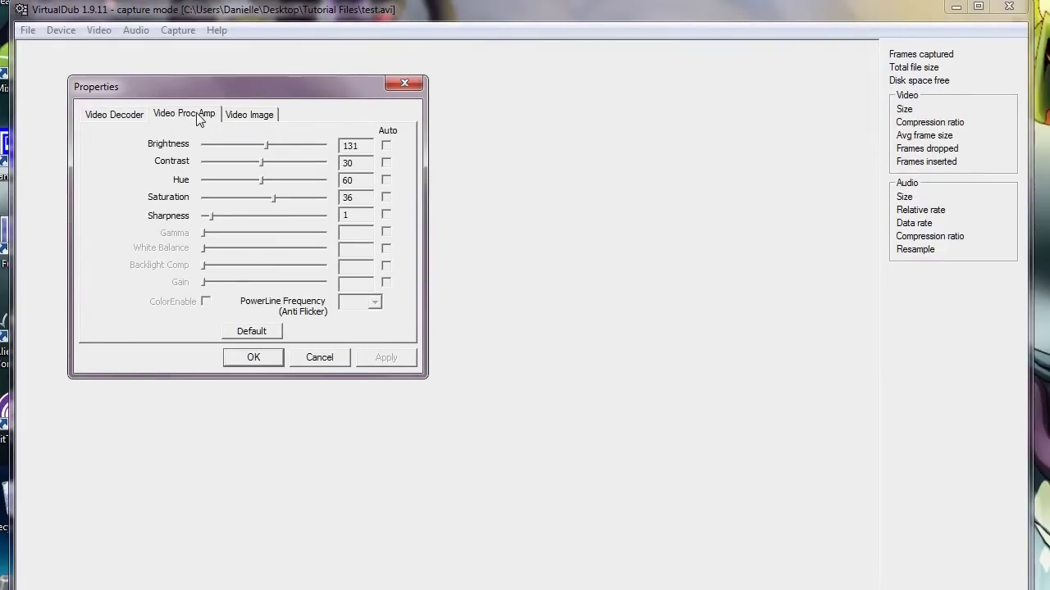
{"action": "left_click", "coordinate": [250, 117]}
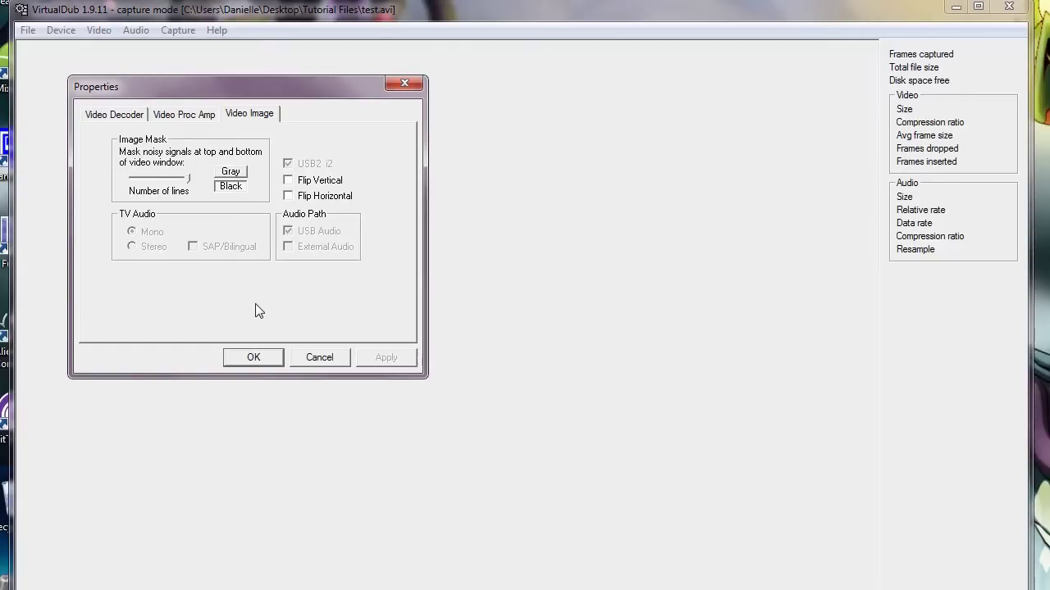
{"action": "left_click", "coordinate": [254, 358]}
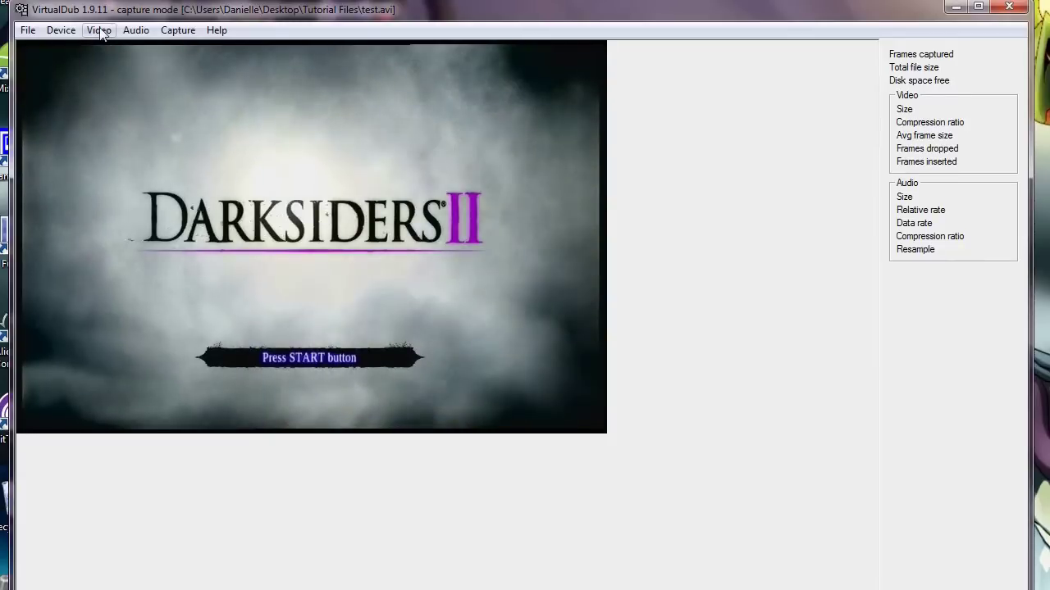
{"action": "left_click", "coordinate": [99, 31]}
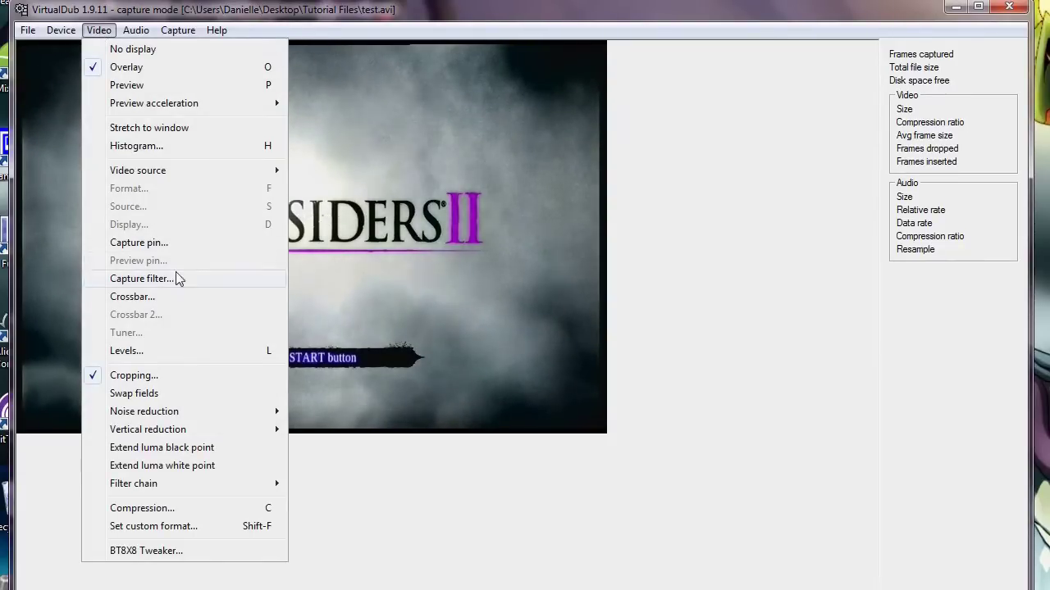
{"action": "left_click", "coordinate": [182, 297]}
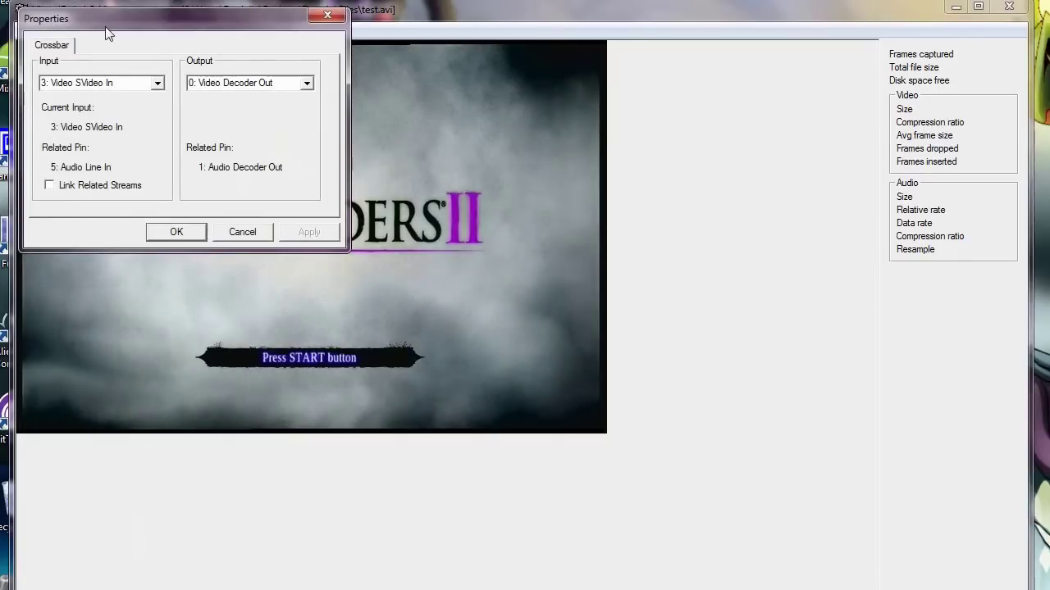
{"action": "left_click_drag", "start_coordinate": [105, 28], "coordinate": [133, 63]}
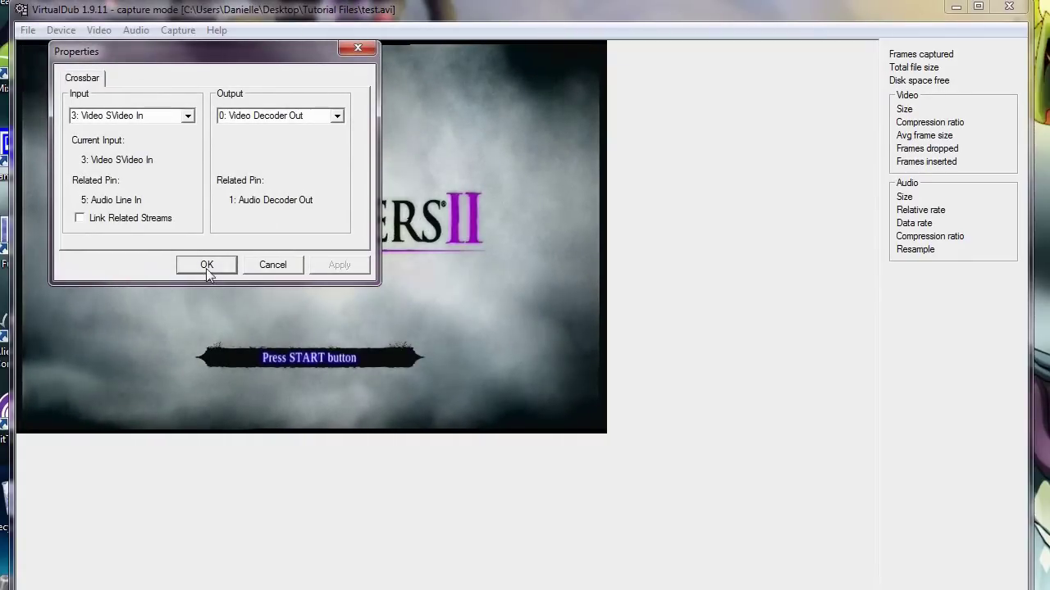
{"action": "left_click", "coordinate": [206, 264]}
{"action": "left_click", "coordinate": [100, 30]}
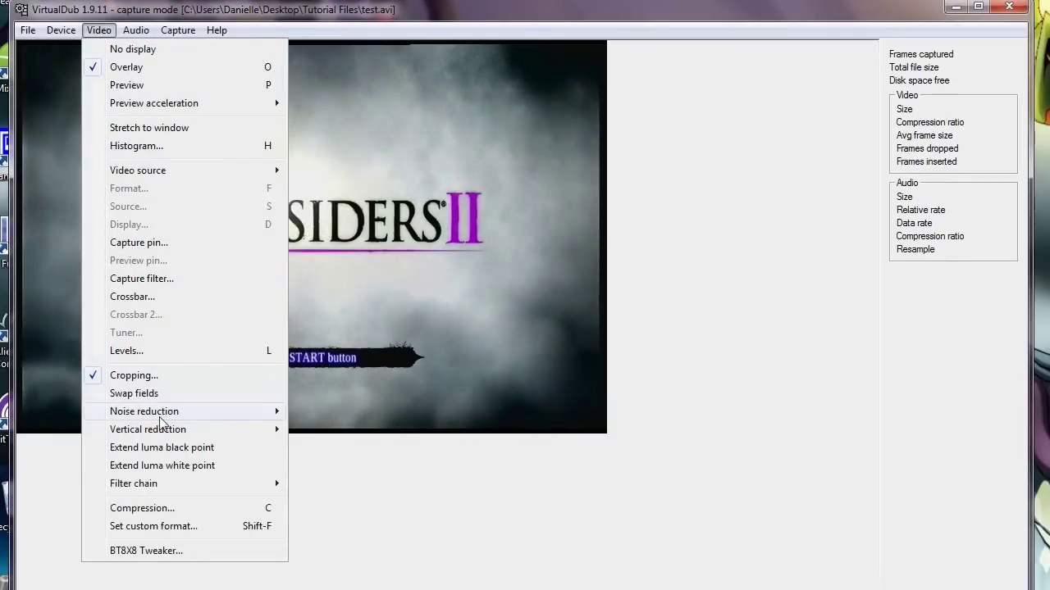
{"action": "left_click", "coordinate": [169, 350]}
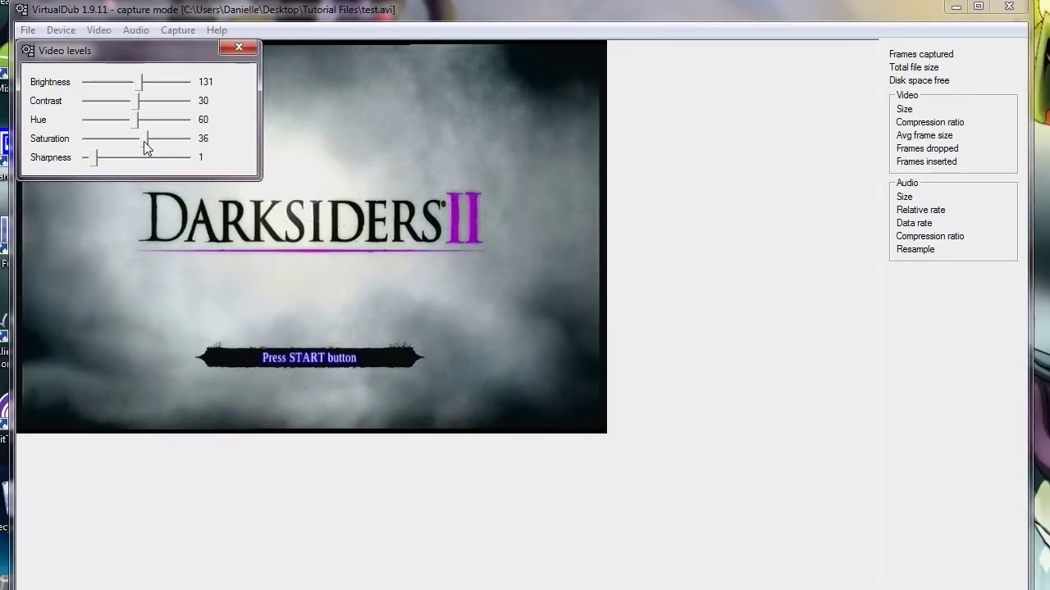
Step: Set video levels to saturation 36, hue 63 and brightness 135, then close Video levels
{"action": "left_click_drag", "start_coordinate": [144, 141], "coordinate": [29, 150]}
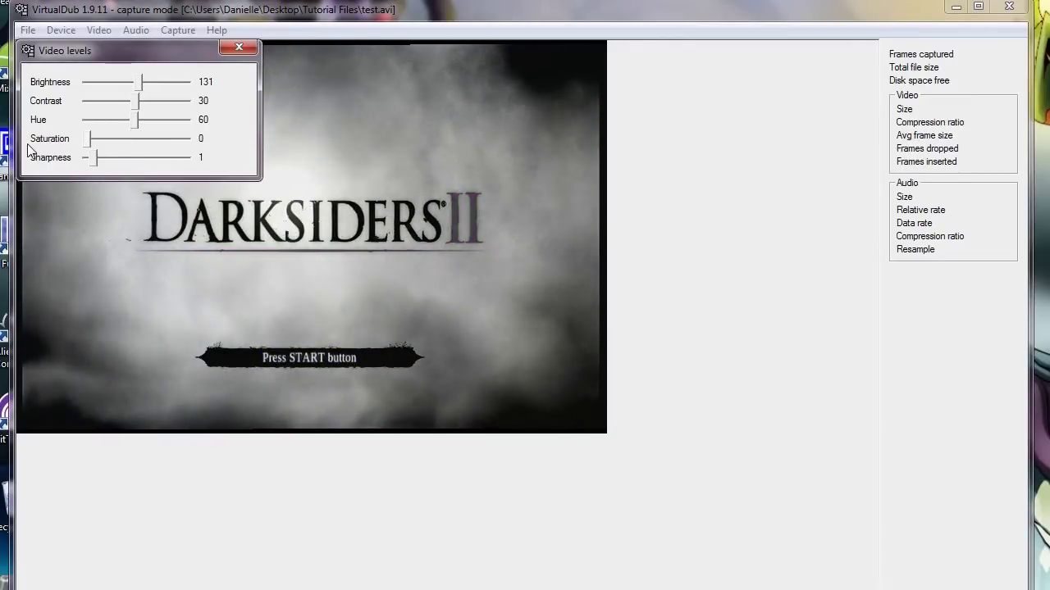
{"action": "left_click_drag", "start_coordinate": [91, 139], "coordinate": [146, 138]}
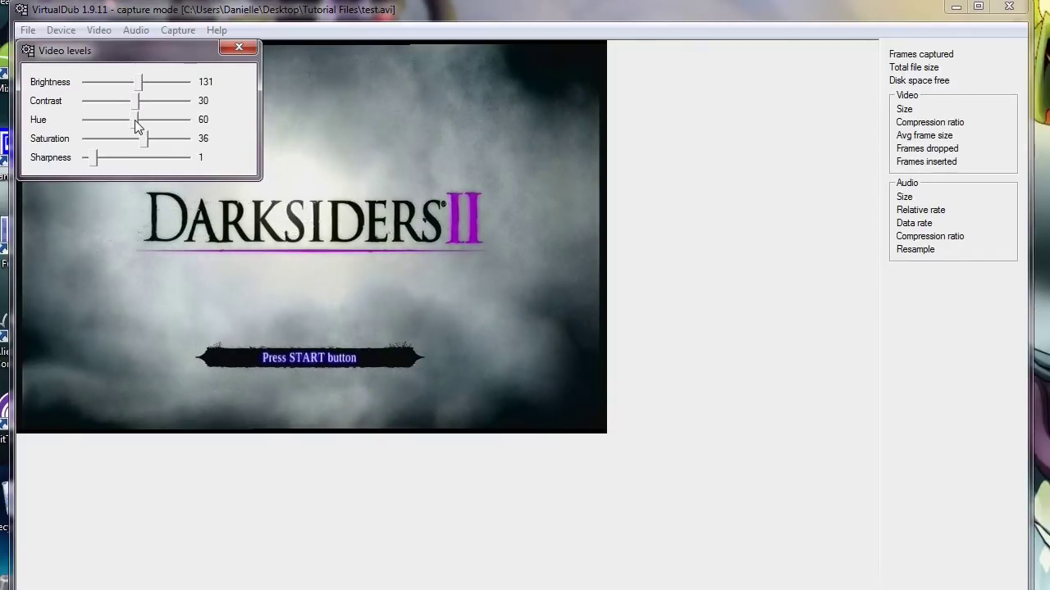
{"action": "left_click_drag", "start_coordinate": [136, 123], "coordinate": [138, 101]}
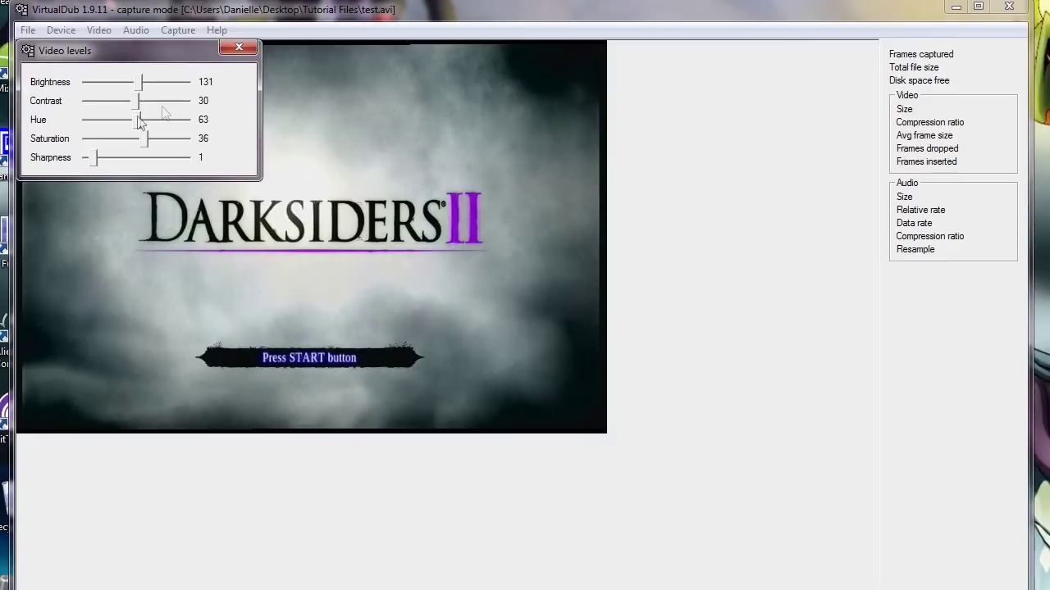
{"action": "mouse_move", "coordinate": [140, 84]}
{"action": "left_mouse_down"}
{"action": "mouse_move", "coordinate": [59, 90]}
{"action": "mouse_move", "coordinate": [210, 90]}
{"action": "mouse_move", "coordinate": [140, 83]}
{"action": "left_mouse_up"}
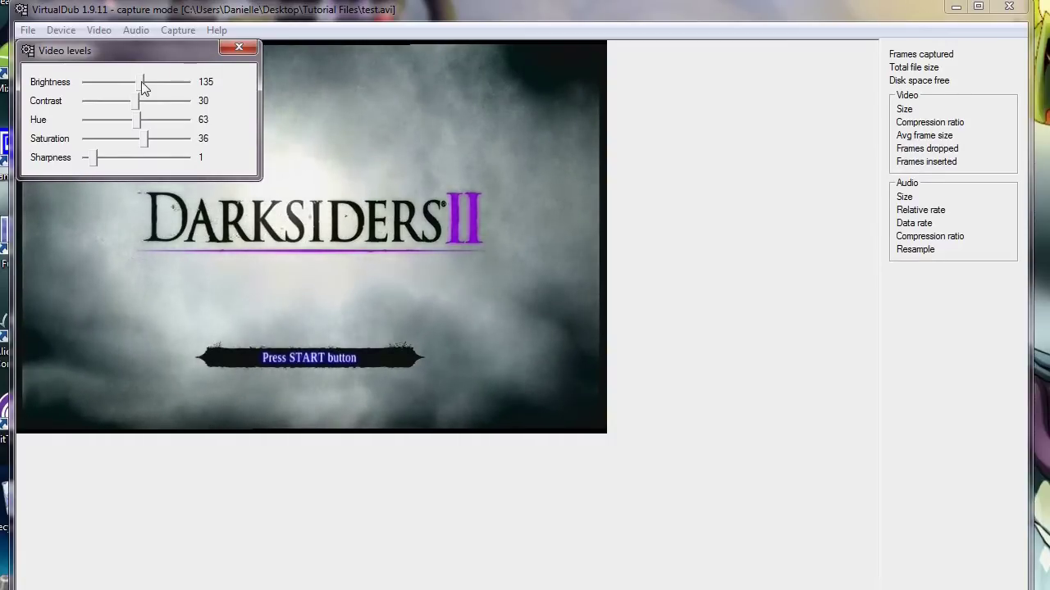
{"action": "left_click", "coordinate": [239, 46]}
{"action": "left_click", "coordinate": [92, 32]}
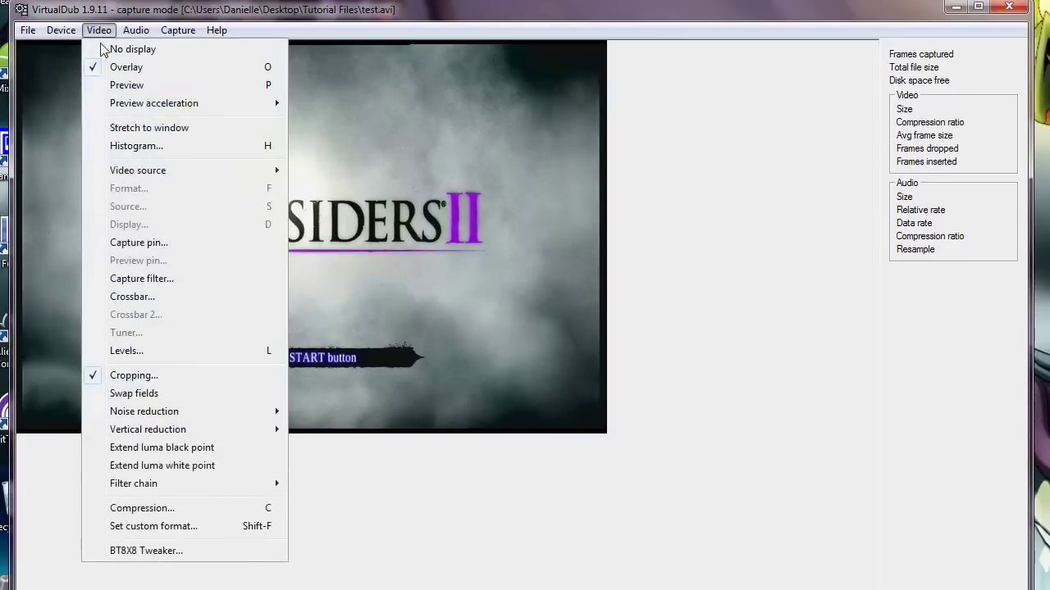
Step: In the capture cropping settings, set the X2 (right-edge) offset to 10
{"action": "left_click", "coordinate": [154, 382]}
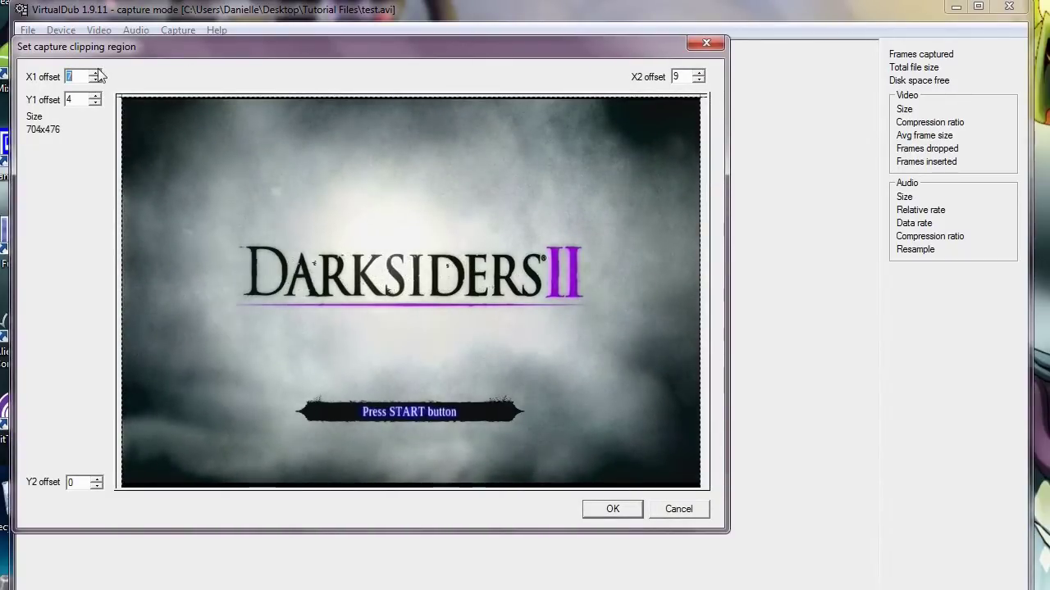
{"action": "left_click", "coordinate": [697, 80]}
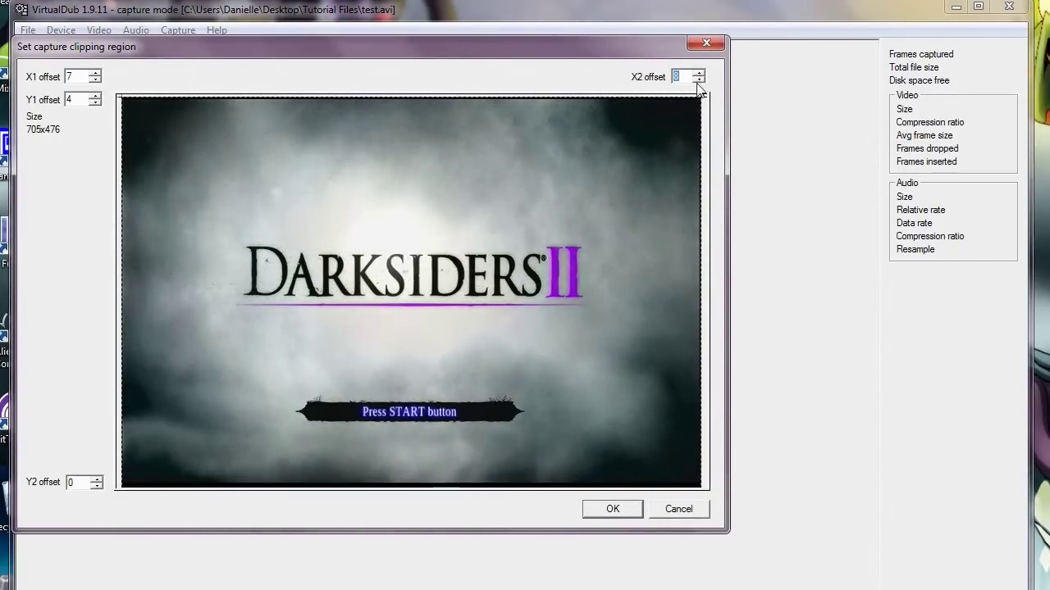
{"action": "left_click", "coordinate": [699, 73]}
{"action": "left_click", "coordinate": [698, 73]}
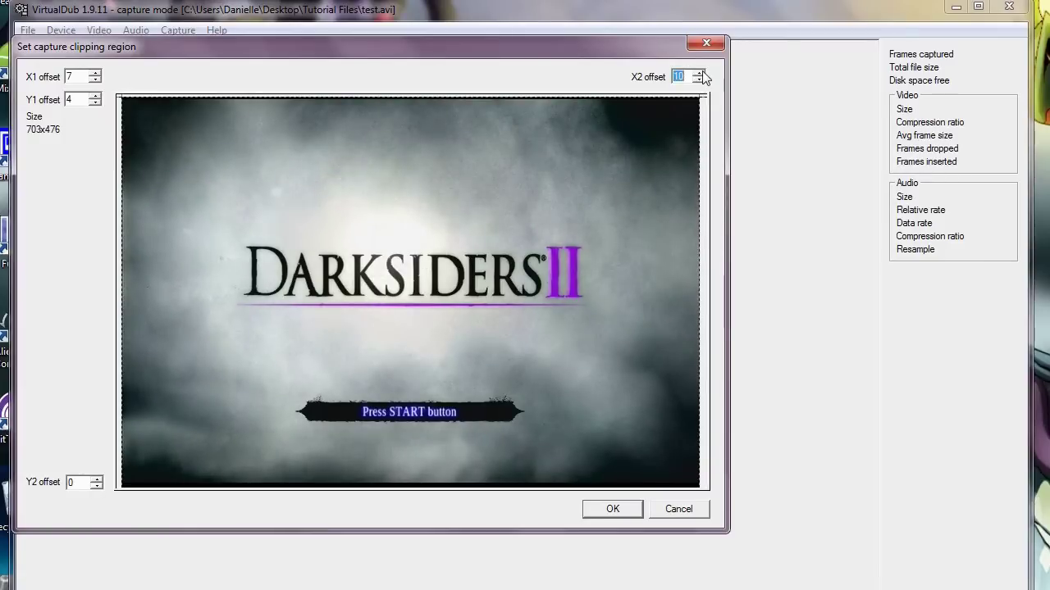
{"action": "left_click", "coordinate": [699, 73]}
{"action": "left_click", "coordinate": [698, 81]}
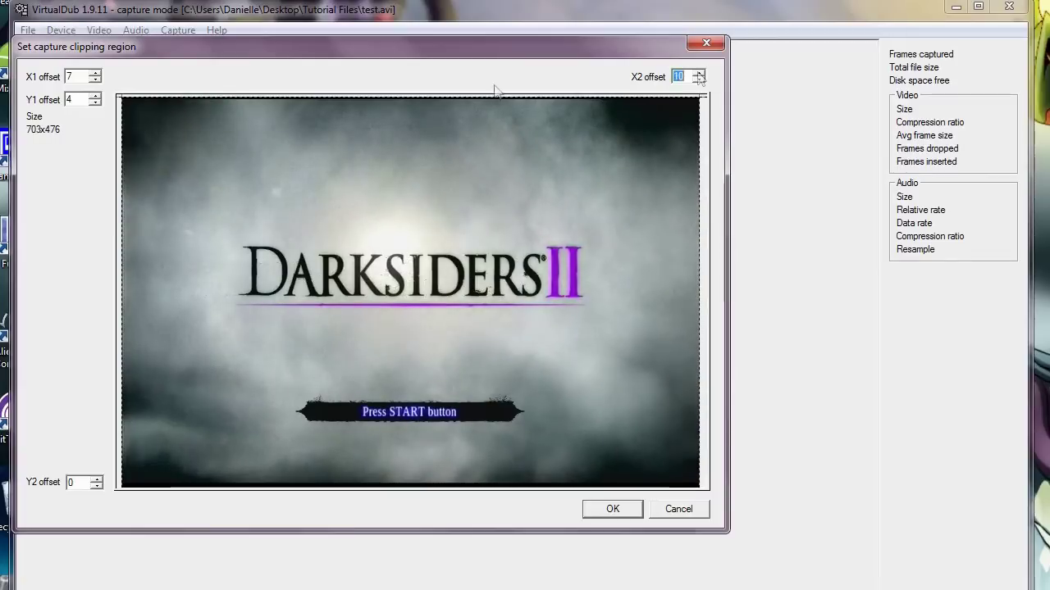
Step: Set X1 offset 8 and Y1 and Y2 offsets 6, confirming the 702x468 crop
{"action": "left_click", "coordinate": [95, 73]}
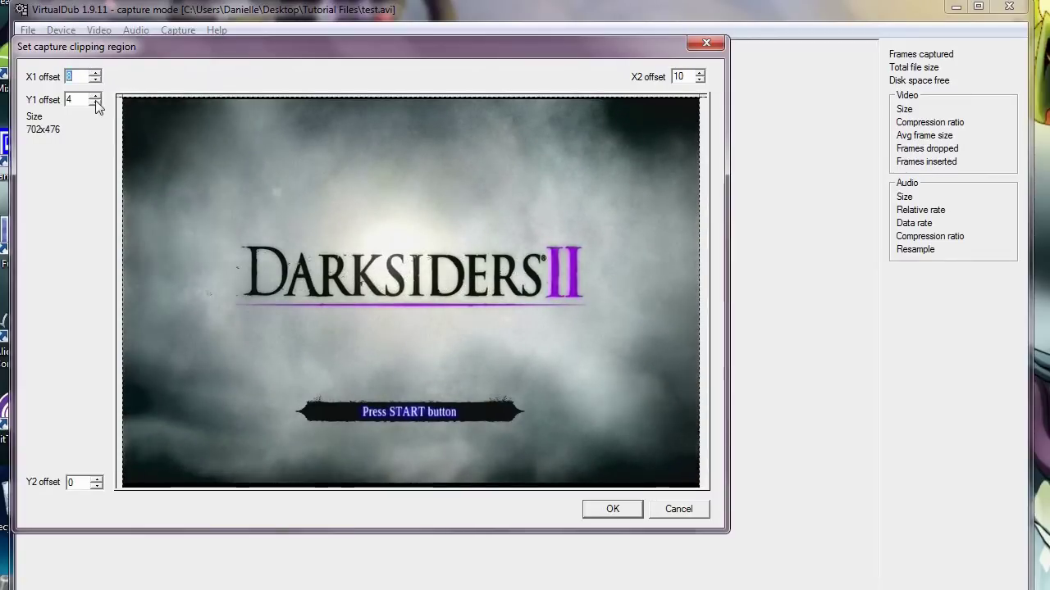
{"action": "left_click", "coordinate": [95, 97]}
{"action": "left_click", "coordinate": [95, 98]}
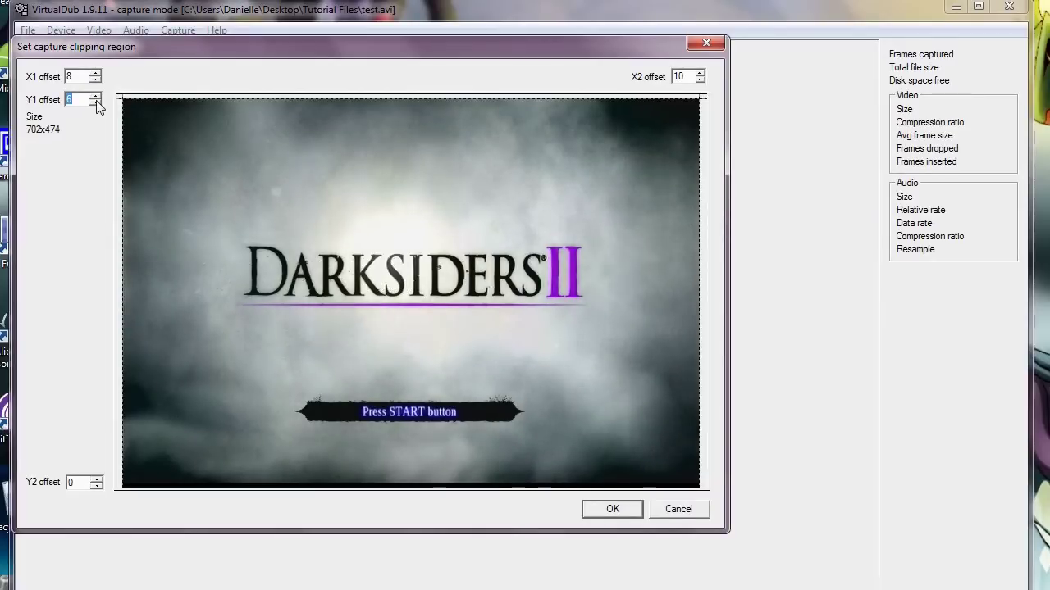
{"action": "left_click", "coordinate": [96, 479]}
{"action": "left_click", "coordinate": [96, 480]}
{"action": "left_click", "coordinate": [96, 480]}
{"action": "left_click", "coordinate": [96, 480]}
{"action": "left_click", "coordinate": [96, 480]}
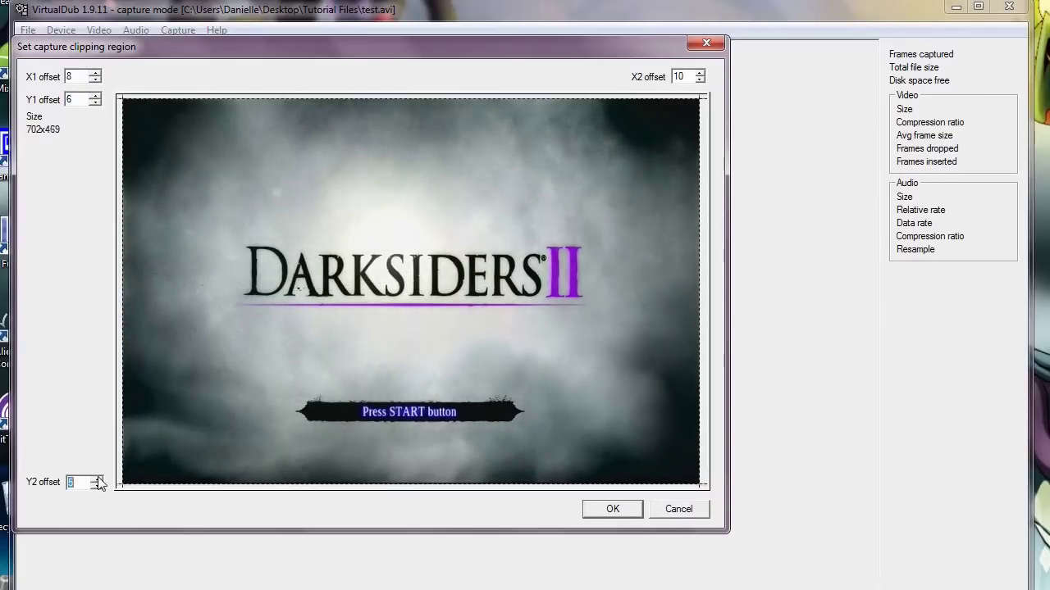
{"action": "left_click", "coordinate": [96, 480]}
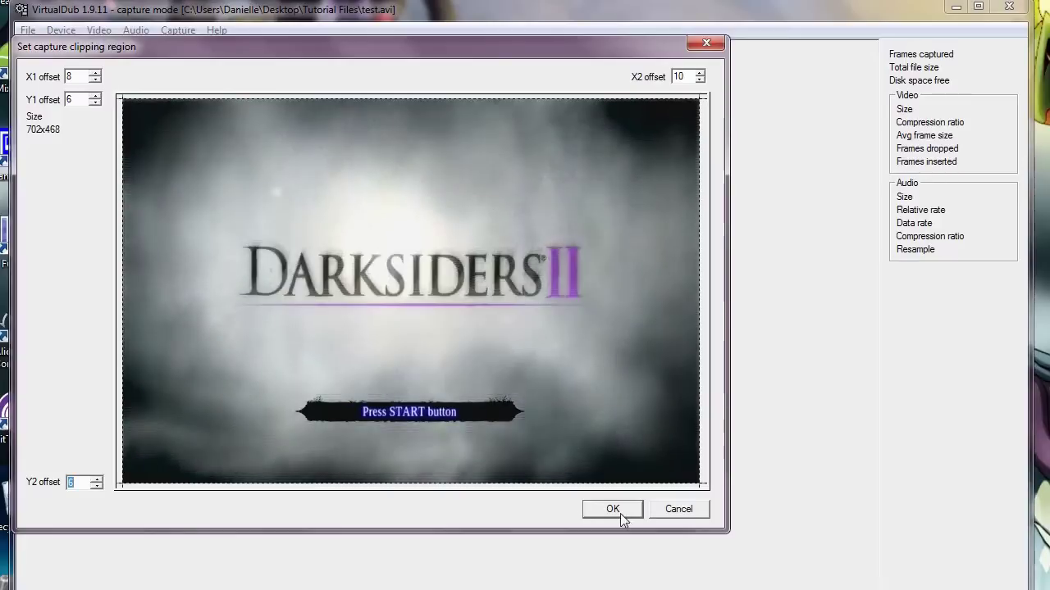
{"action": "left_click", "coordinate": [620, 513]}
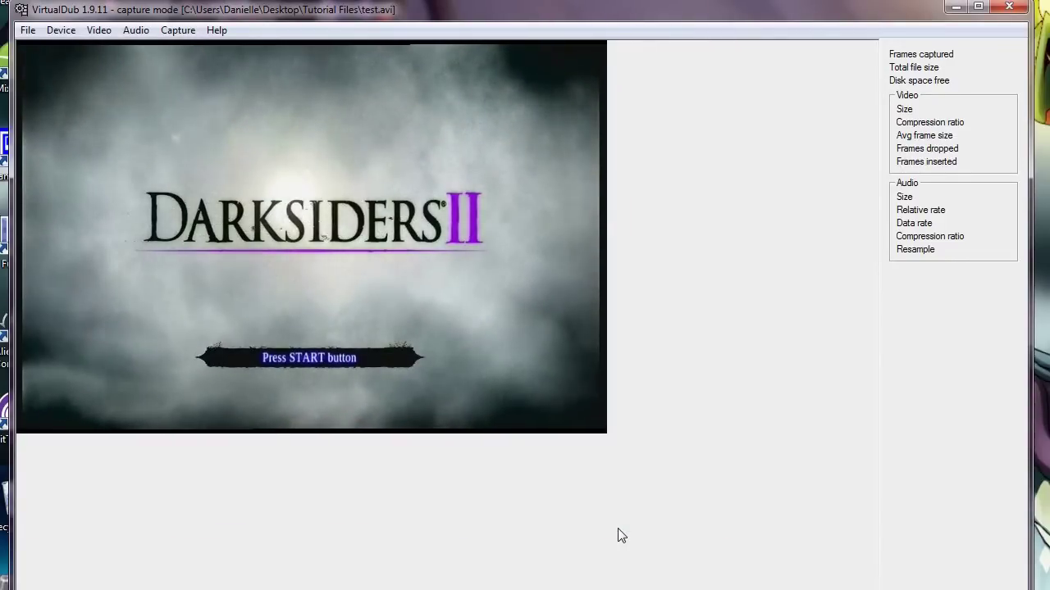
{"action": "left_click", "coordinate": [97, 32]}
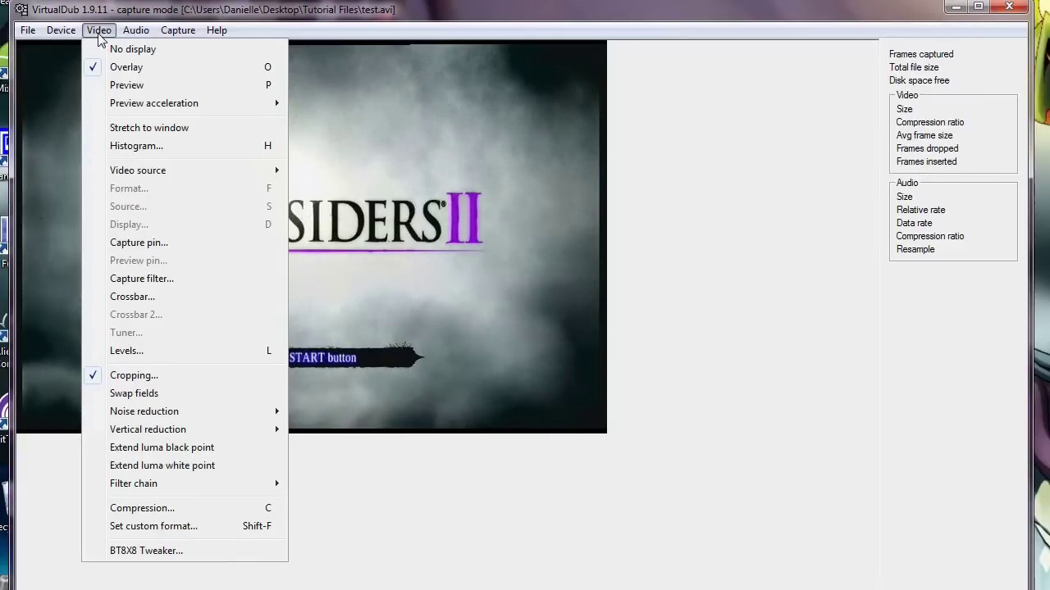
Step: Choose PICVideo M-JPEG 3 VfW Codec at quality 100 as video compression, instead of M-JPEG 4
{"action": "mouse_move", "coordinate": [168, 418]}
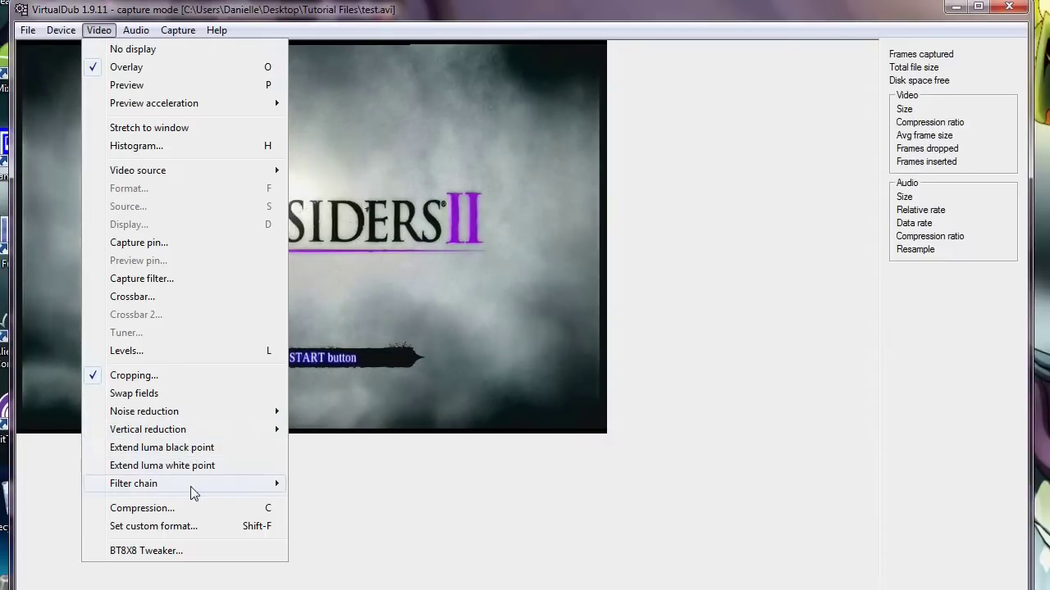
{"action": "mouse_move", "coordinate": [190, 490]}
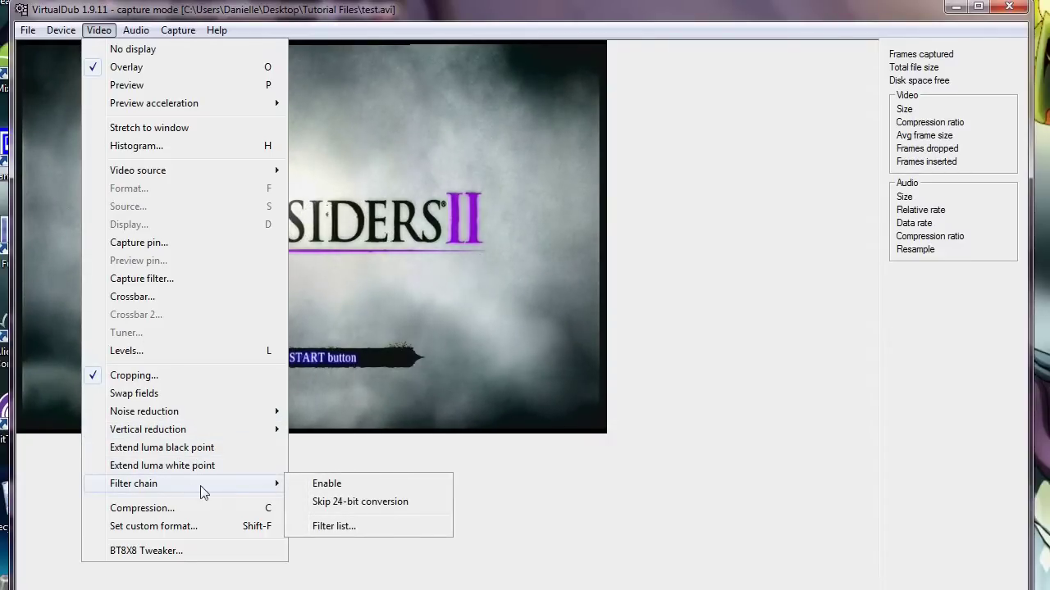
{"action": "left_click", "coordinate": [146, 510]}
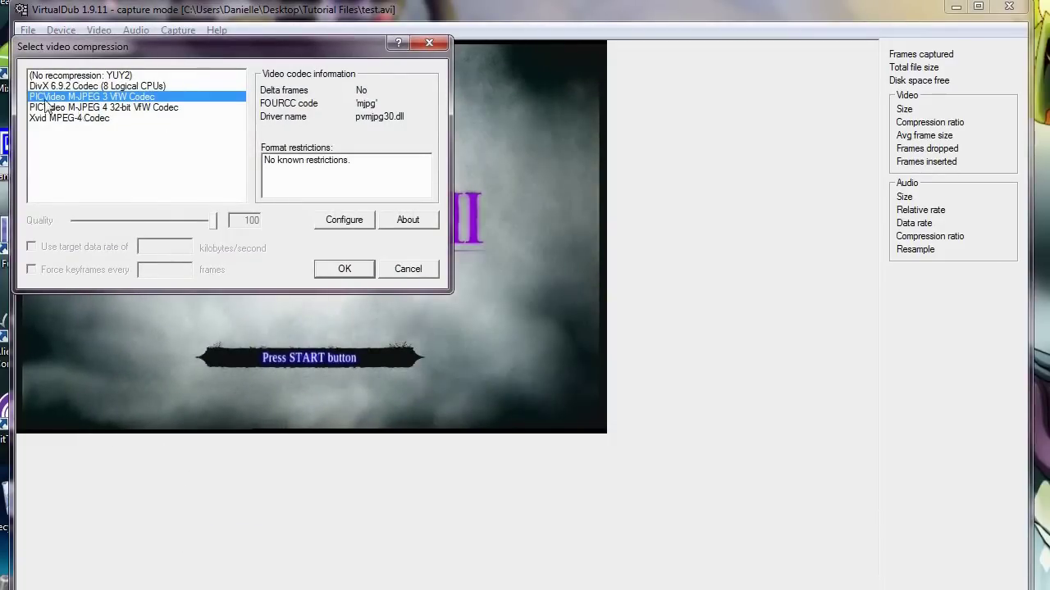
{"action": "left_click", "coordinate": [179, 111]}
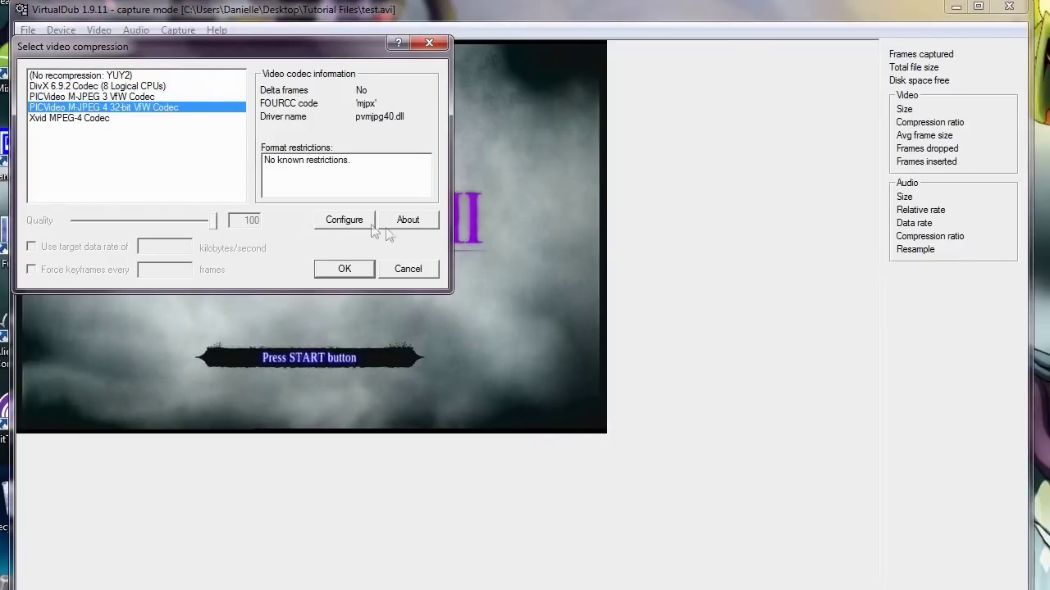
{"action": "left_click", "coordinate": [340, 220]}
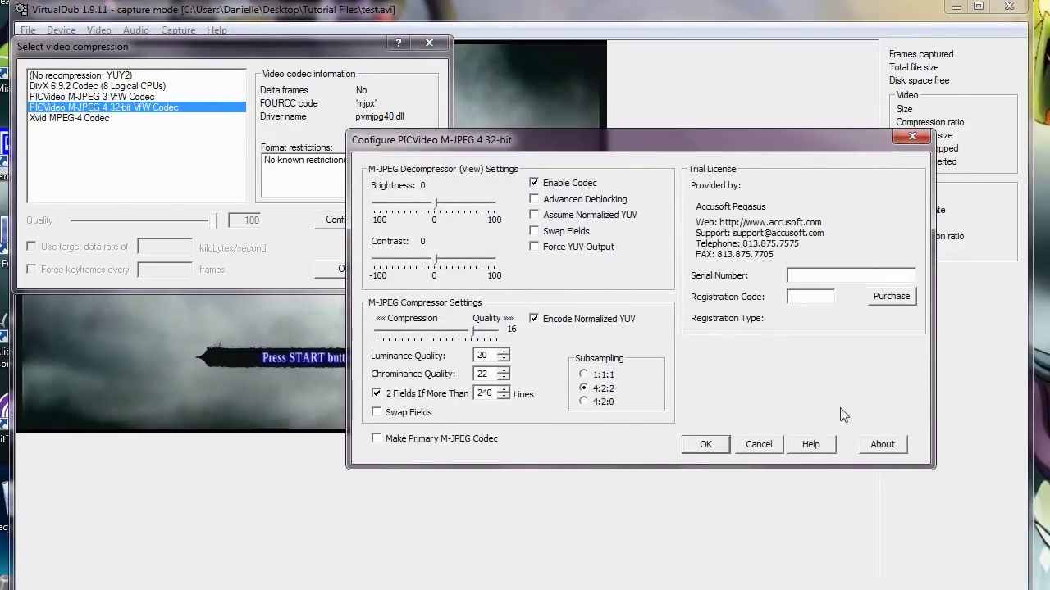
{"action": "left_click", "coordinate": [759, 445]}
{"action": "left_click", "coordinate": [123, 97]}
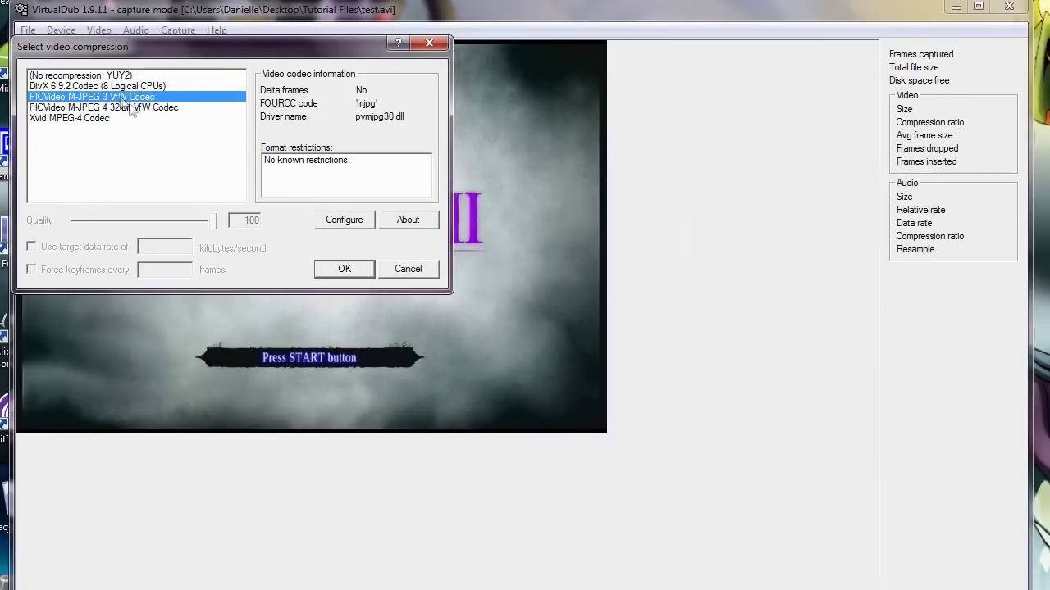
{"action": "left_click", "coordinate": [343, 220]}
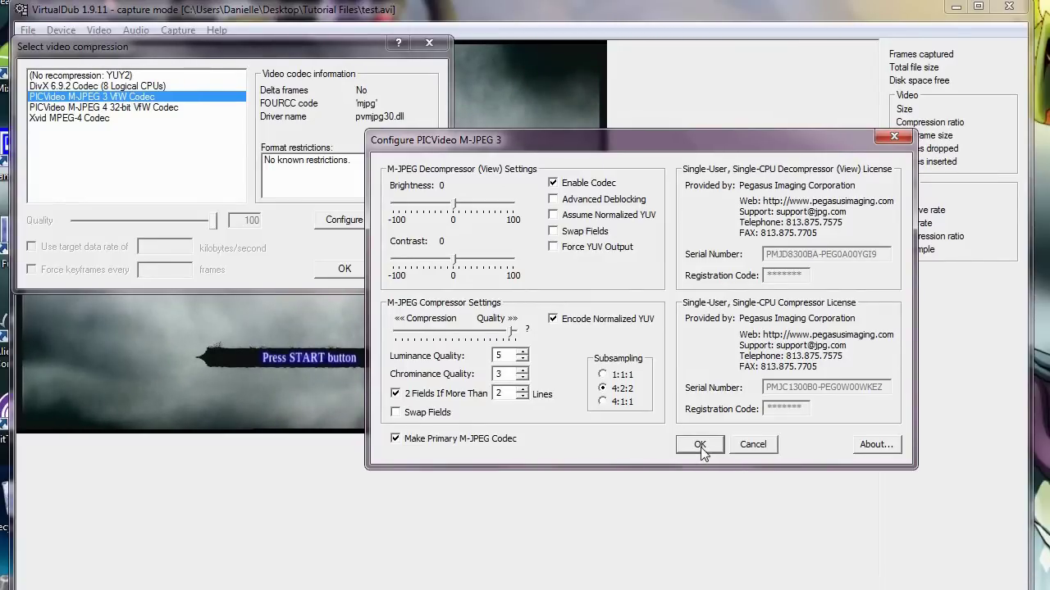
{"action": "left_click", "coordinate": [700, 444]}
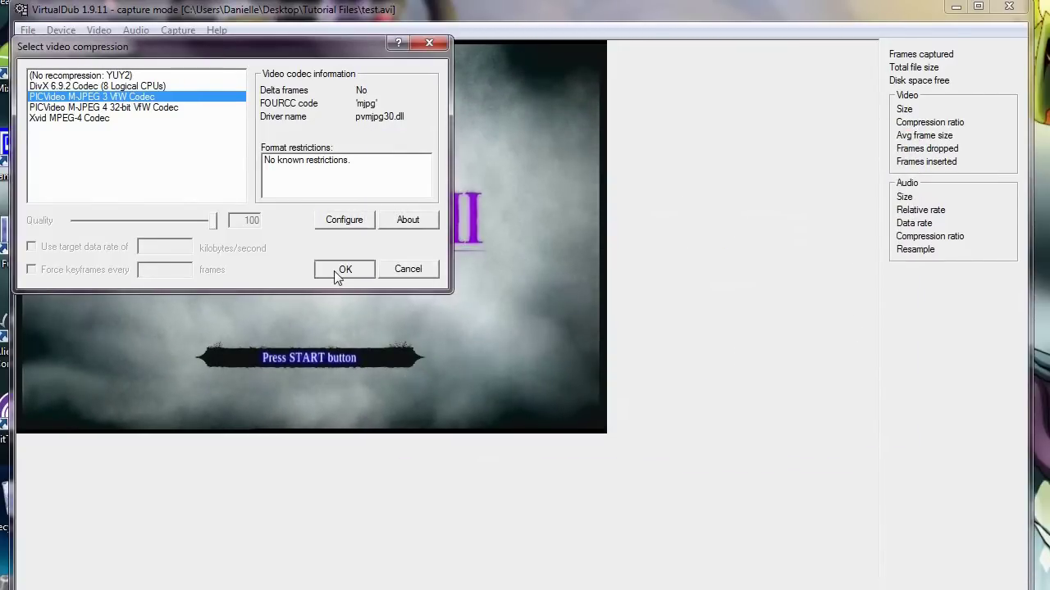
{"action": "left_click", "coordinate": [343, 271]}
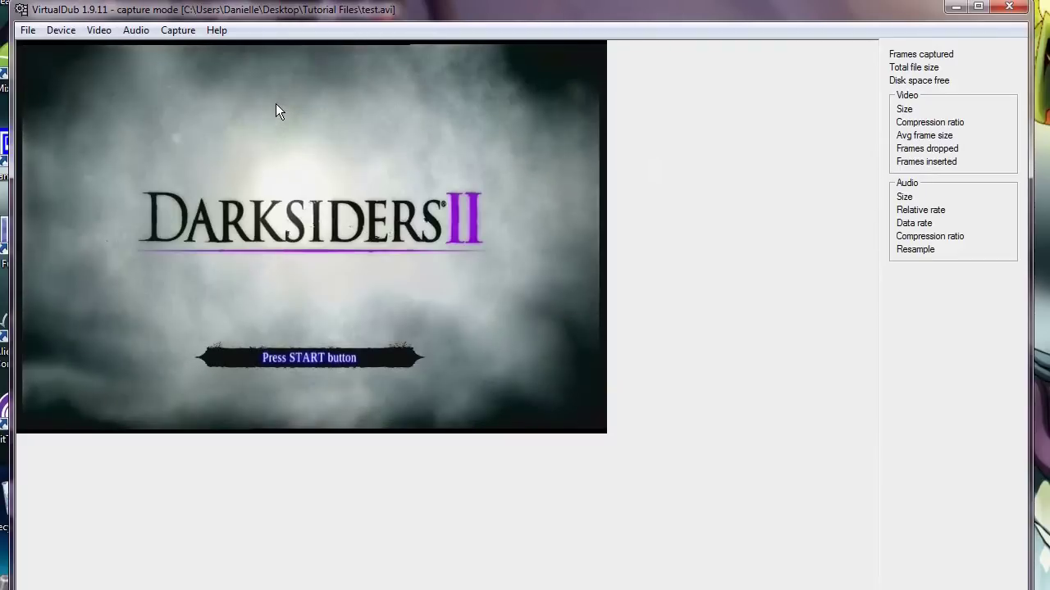
Step: Set audio compression to CCITT A-Law, 48.000 kHz, 8 Bit, Stereo
{"action": "left_click", "coordinate": [137, 31]}
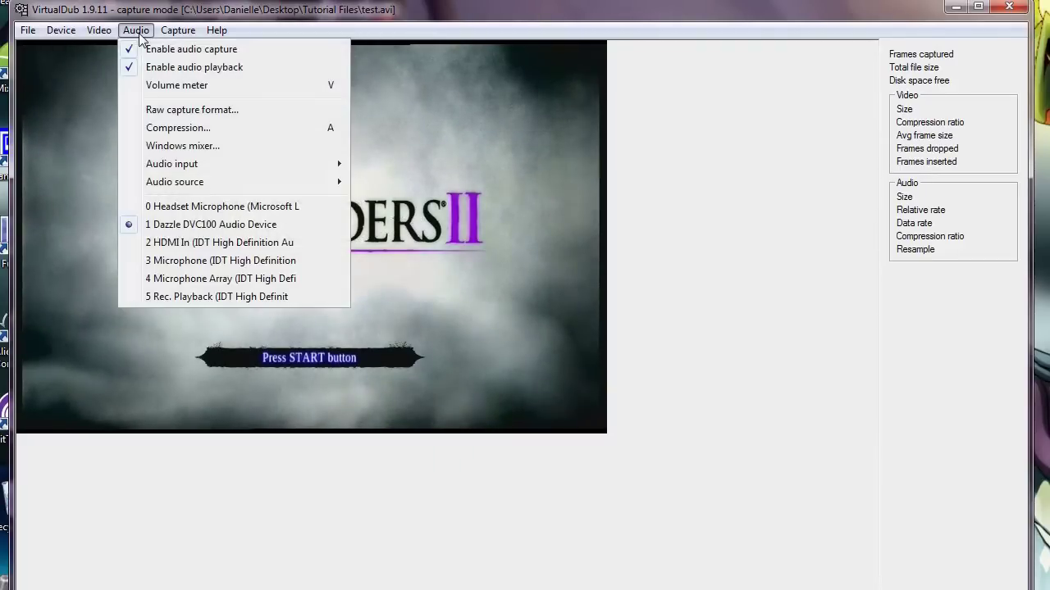
{"action": "left_click", "coordinate": [178, 128]}
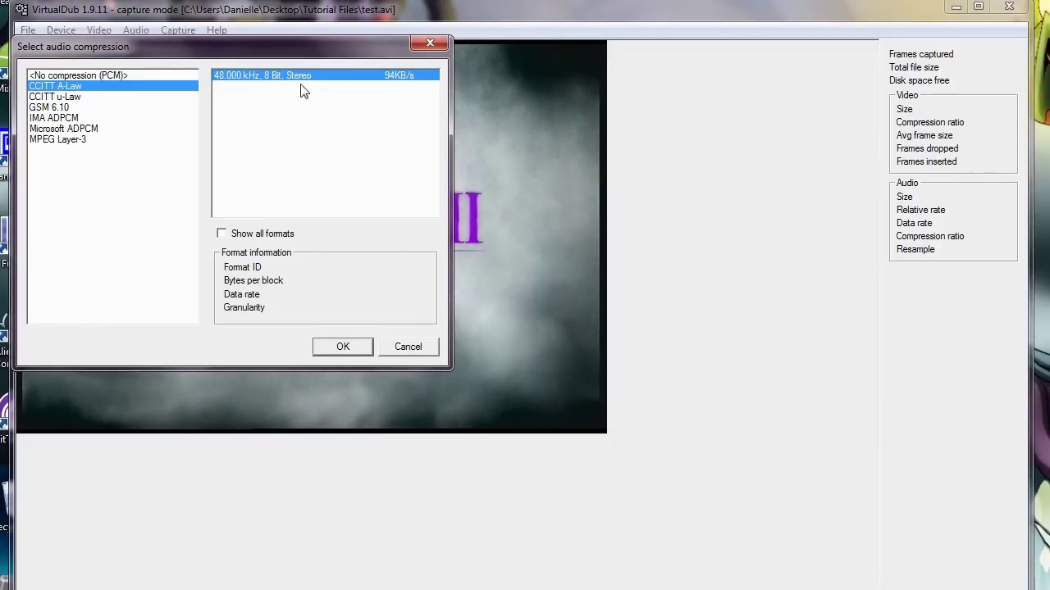
{"action": "left_click", "coordinate": [345, 348]}
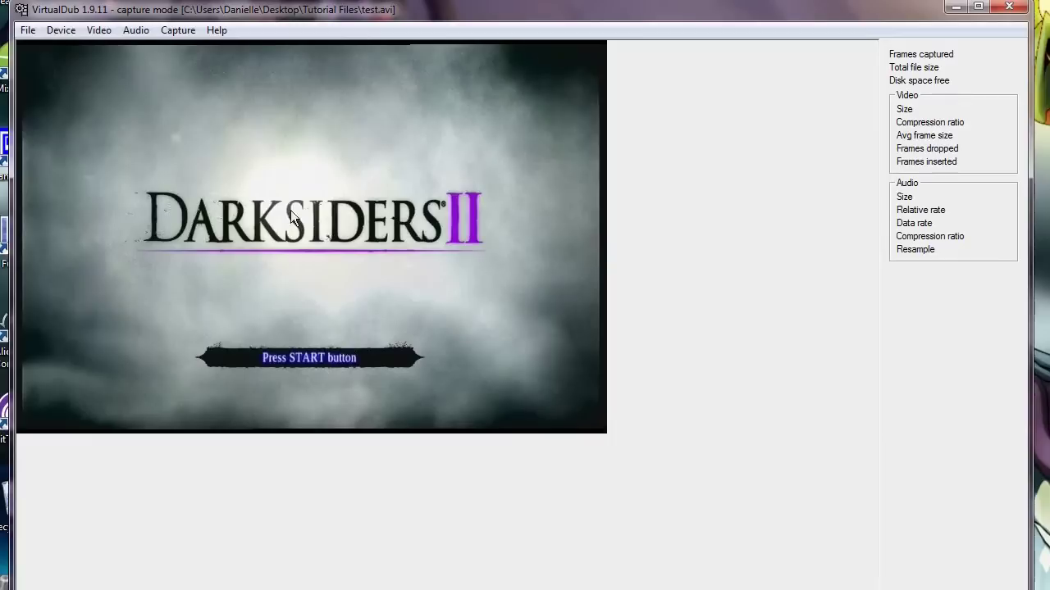
Step: Accept the capture settings with a 29.9700 fps frame rate
{"action": "left_click", "coordinate": [179, 31]}
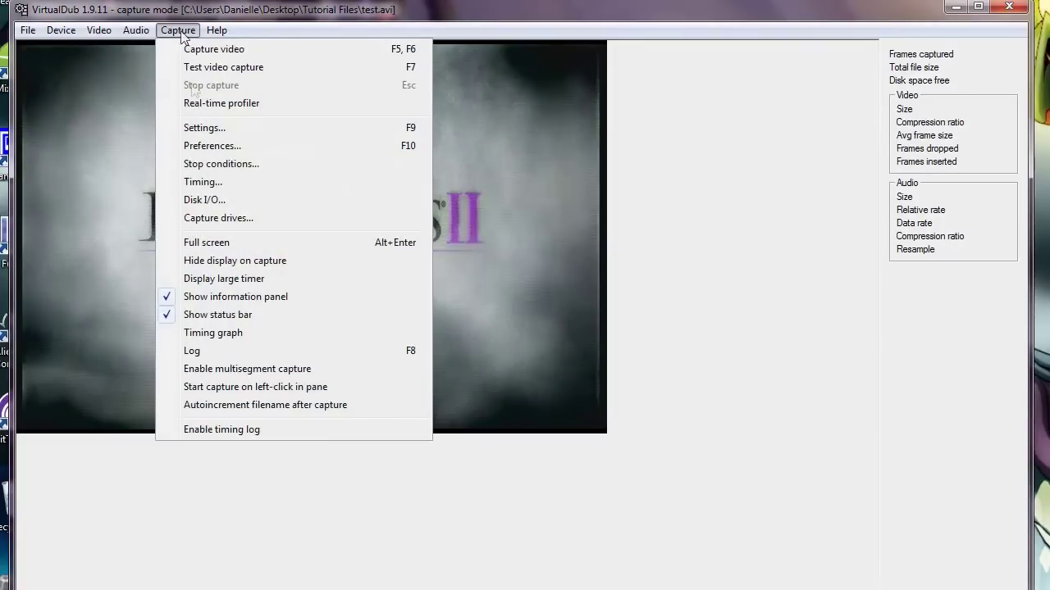
{"action": "left_click", "coordinate": [214, 128]}
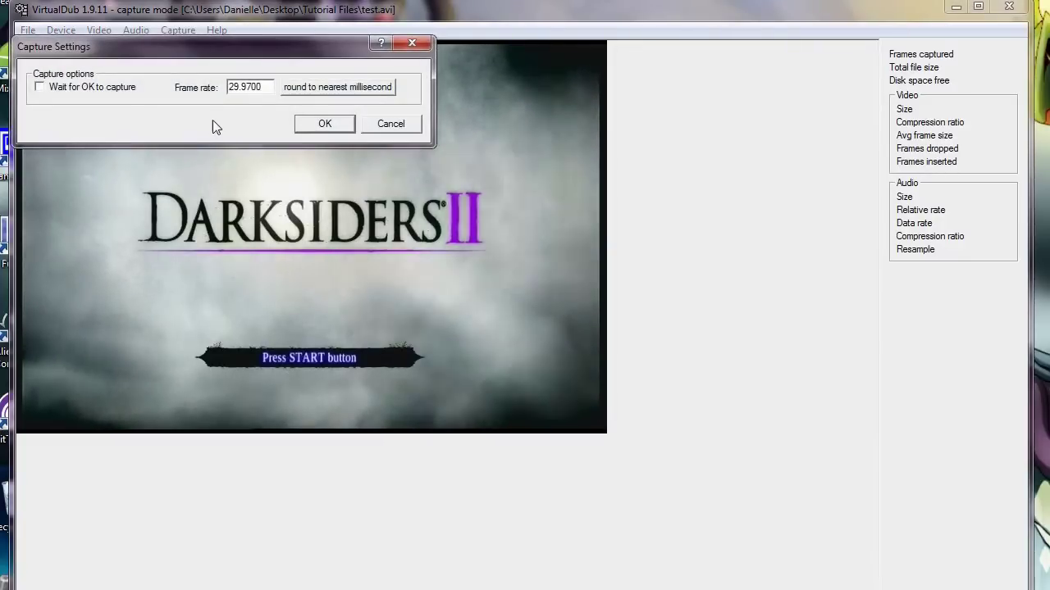
{"action": "left_click", "coordinate": [245, 87]}
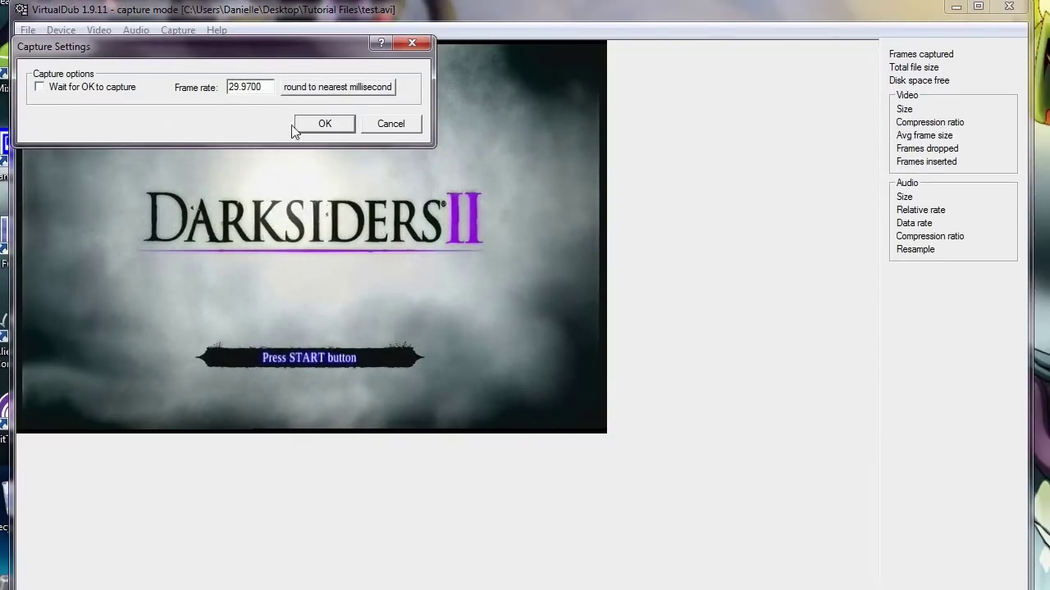
{"action": "left_click", "coordinate": [326, 123]}
Step: Review the Capture preferences side-panel items and close the dialog unchanged
{"action": "left_click", "coordinate": [178, 30]}
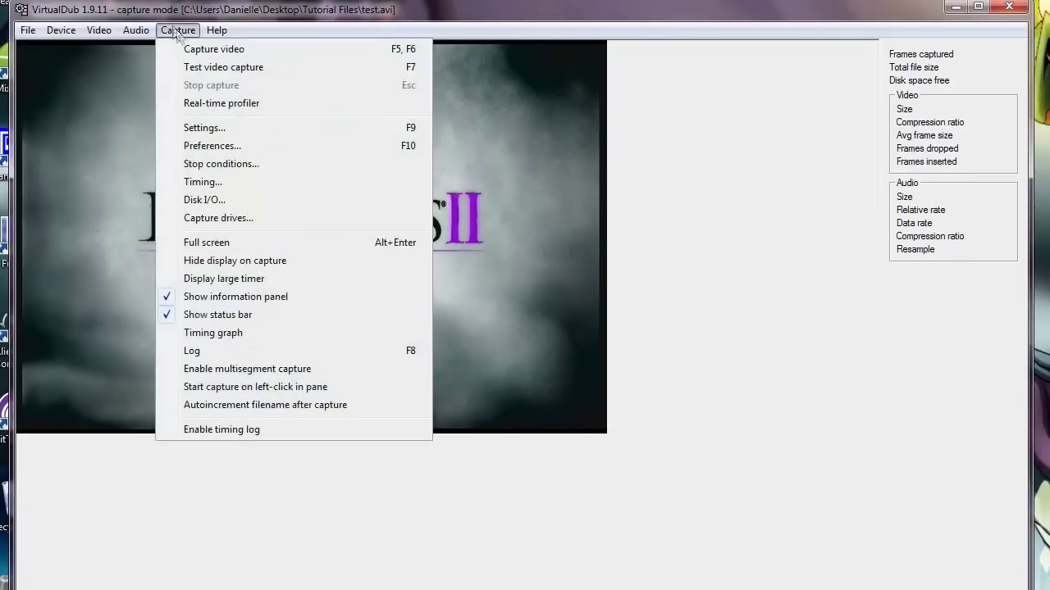
{"action": "left_click", "coordinate": [228, 147]}
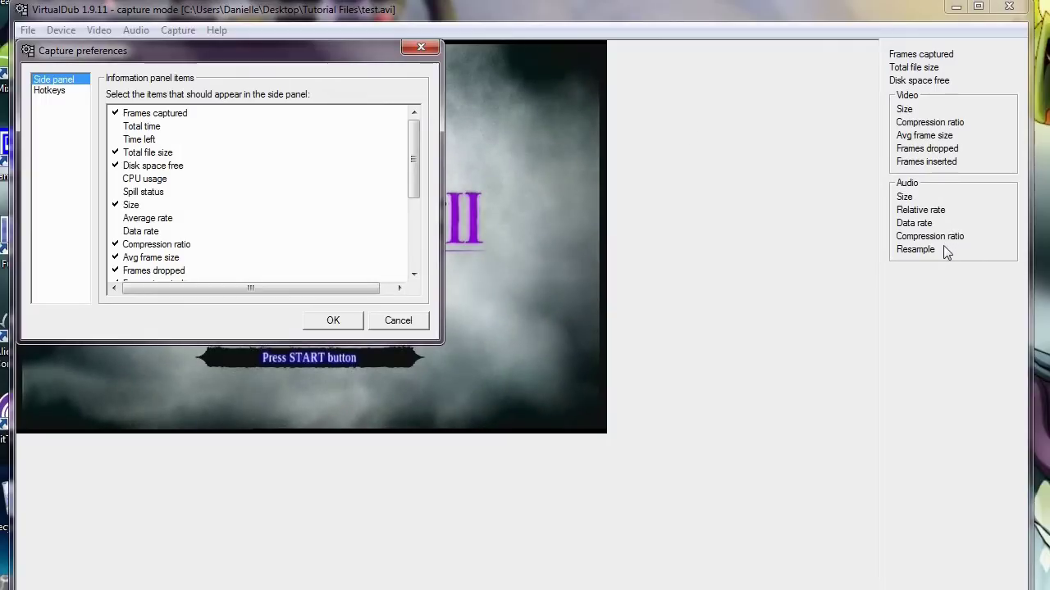
{"action": "left_click", "coordinate": [422, 48]}
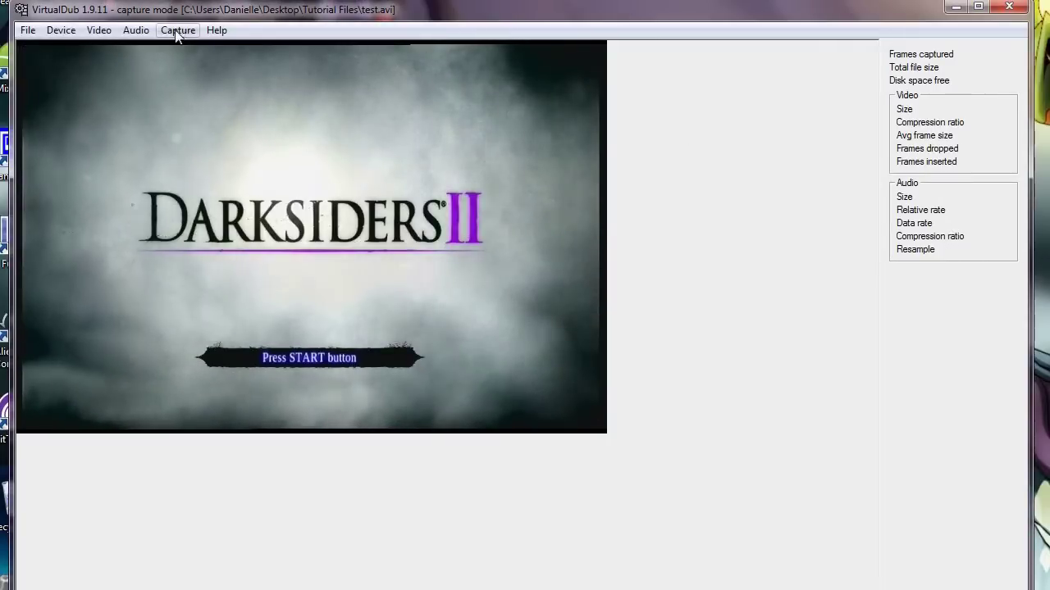
{"action": "left_click", "coordinate": [176, 32]}
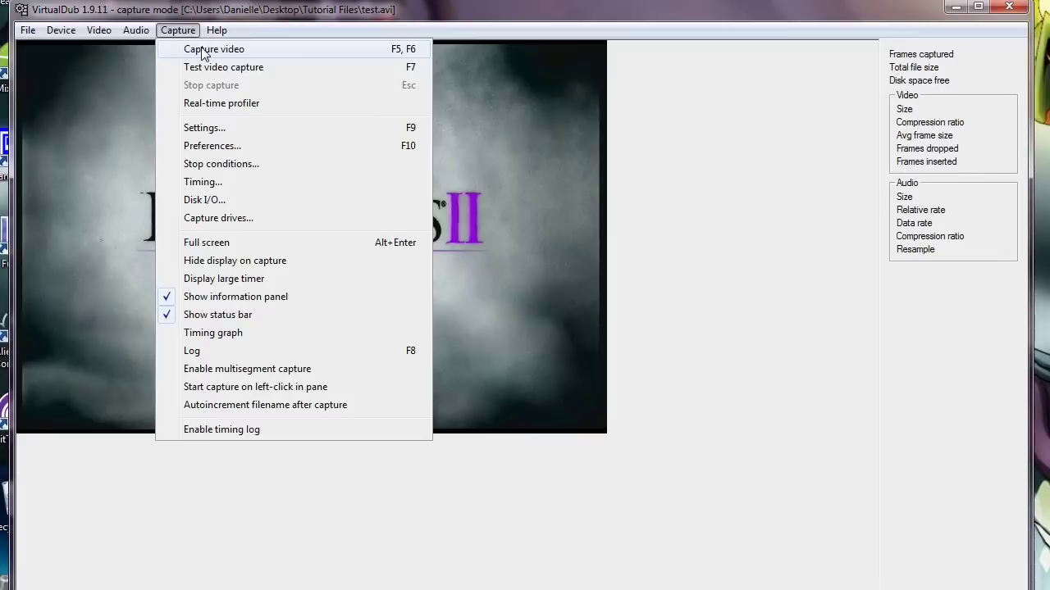
Step: Record Darksiders II footage to test.avi, stopping at 1478 frames and 140.4MB
{"action": "left_click", "coordinate": [201, 49]}
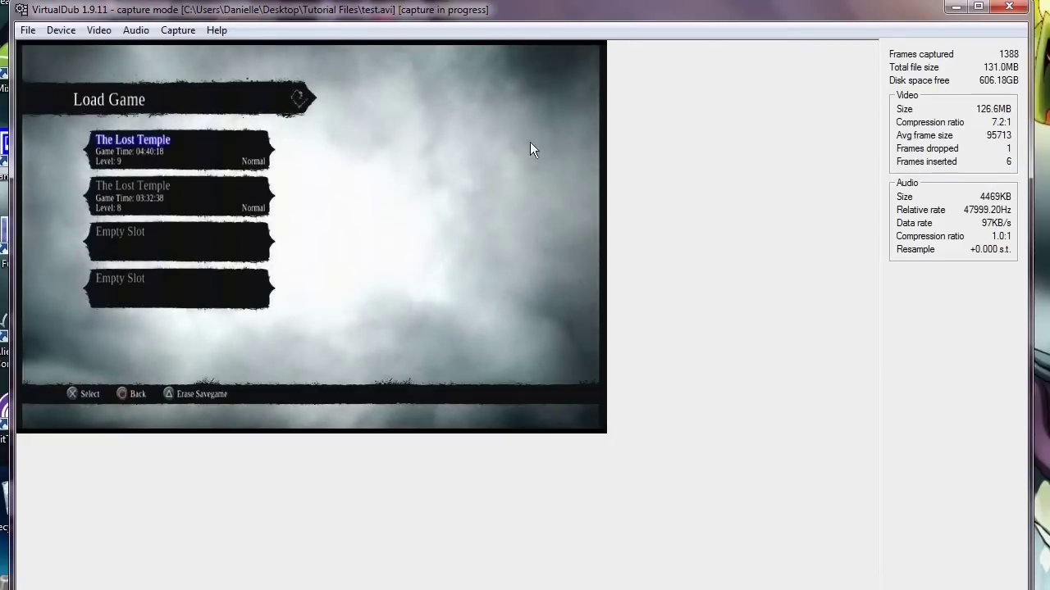
{"action": "left_click", "coordinate": [178, 29]}
{"action": "left_click", "coordinate": [219, 86]}
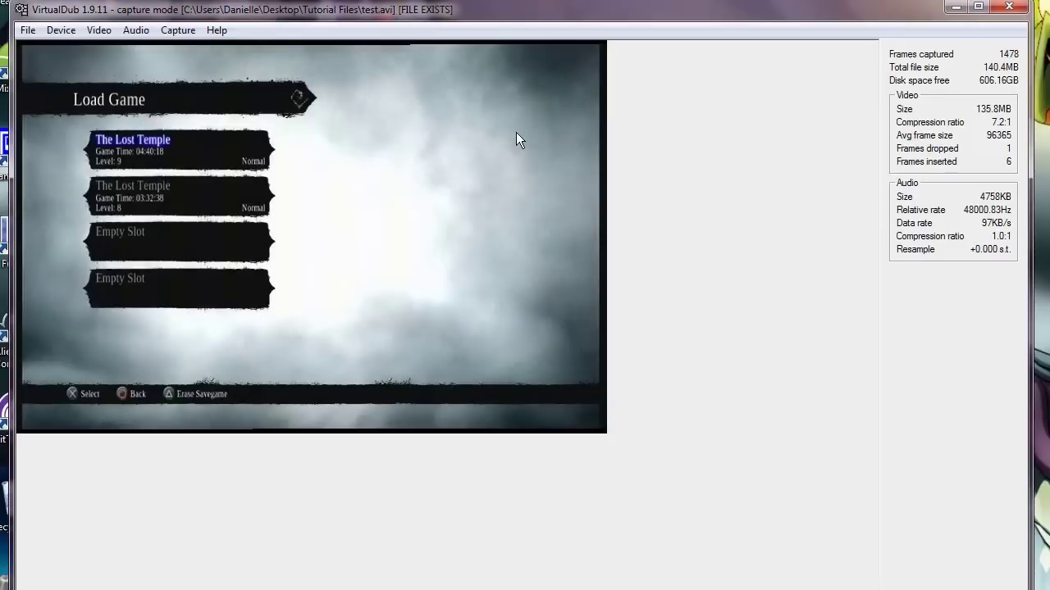
Step: Exit capture mode and open test.avi from Desktop > Tutorial Files, narrowing the input preview pane
{"action": "left_click", "coordinate": [27, 30]}
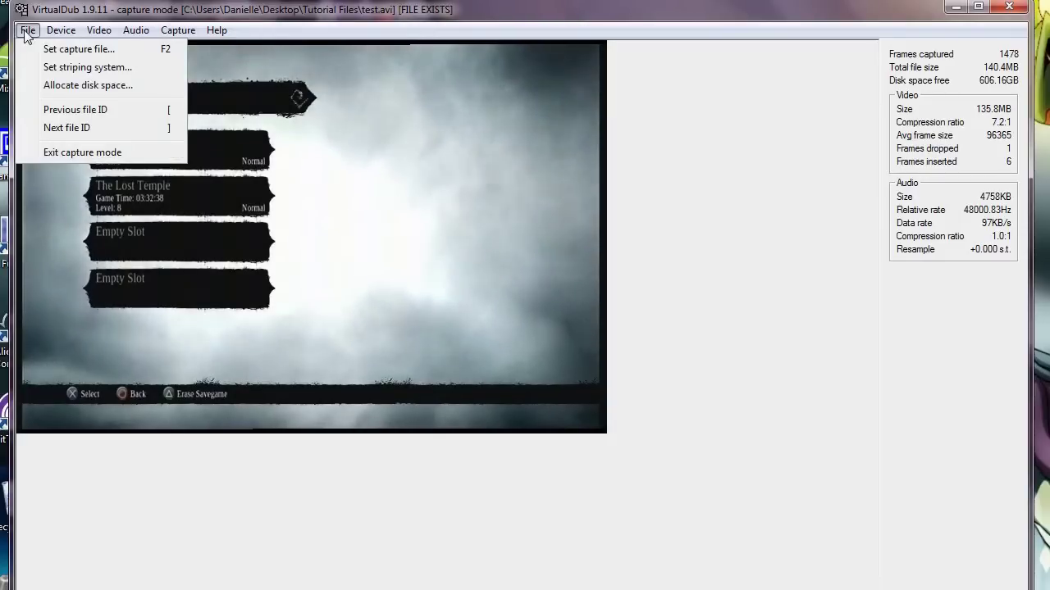
{"action": "left_click", "coordinate": [59, 153]}
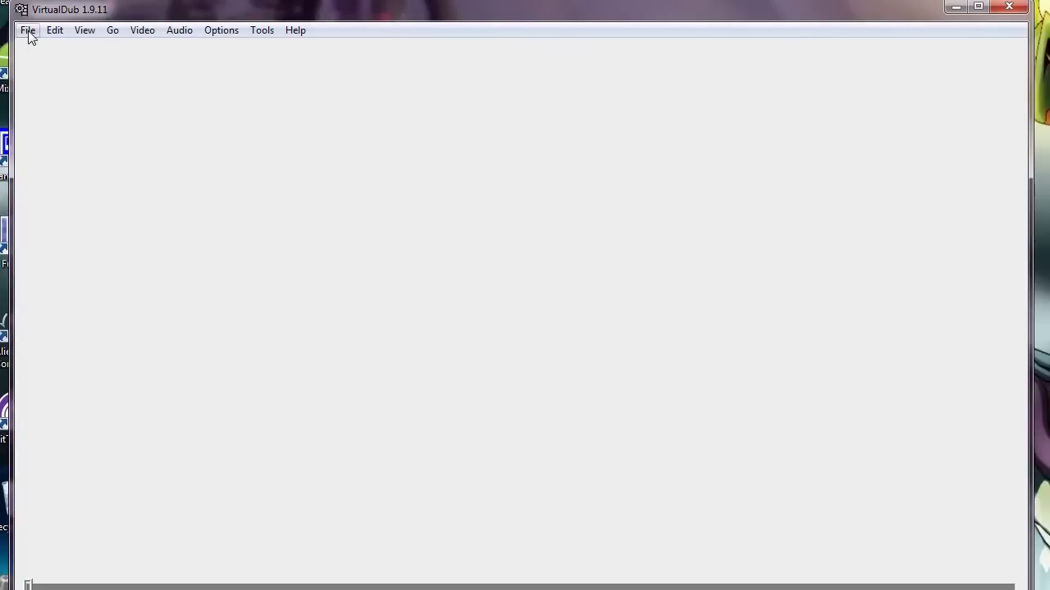
{"action": "left_click", "coordinate": [28, 31]}
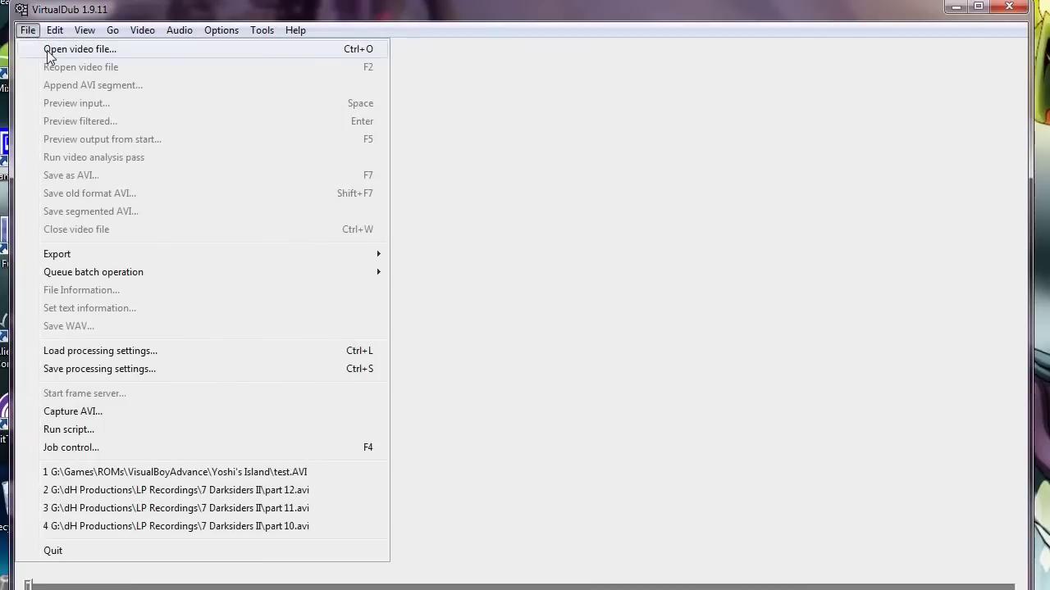
{"action": "left_click", "coordinate": [136, 58]}
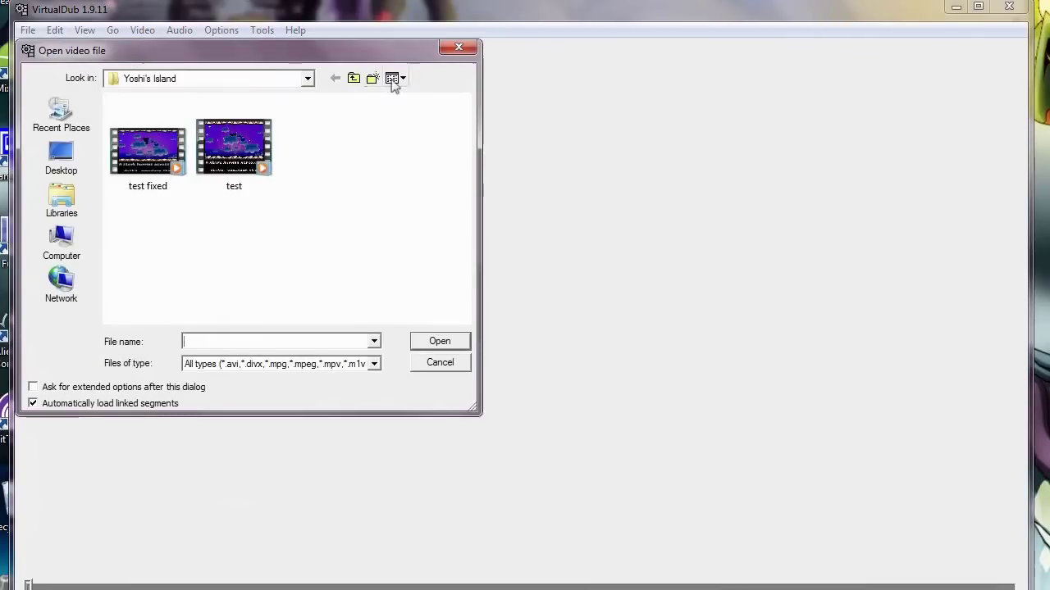
{"action": "left_click", "coordinate": [354, 79]}
{"action": "left_click", "coordinate": [355, 79]}
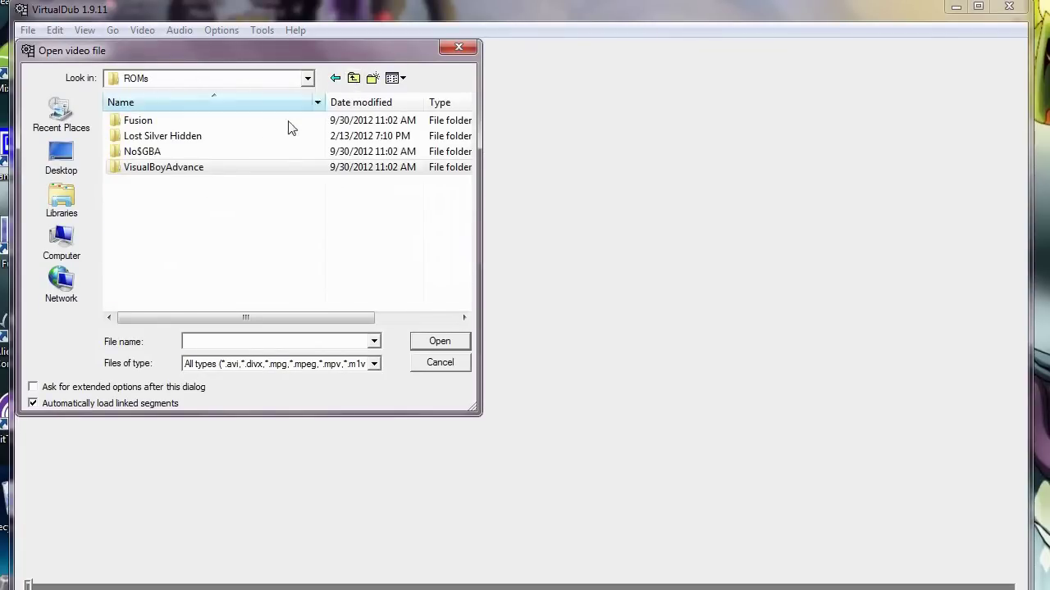
{"action": "left_click", "coordinate": [353, 77]}
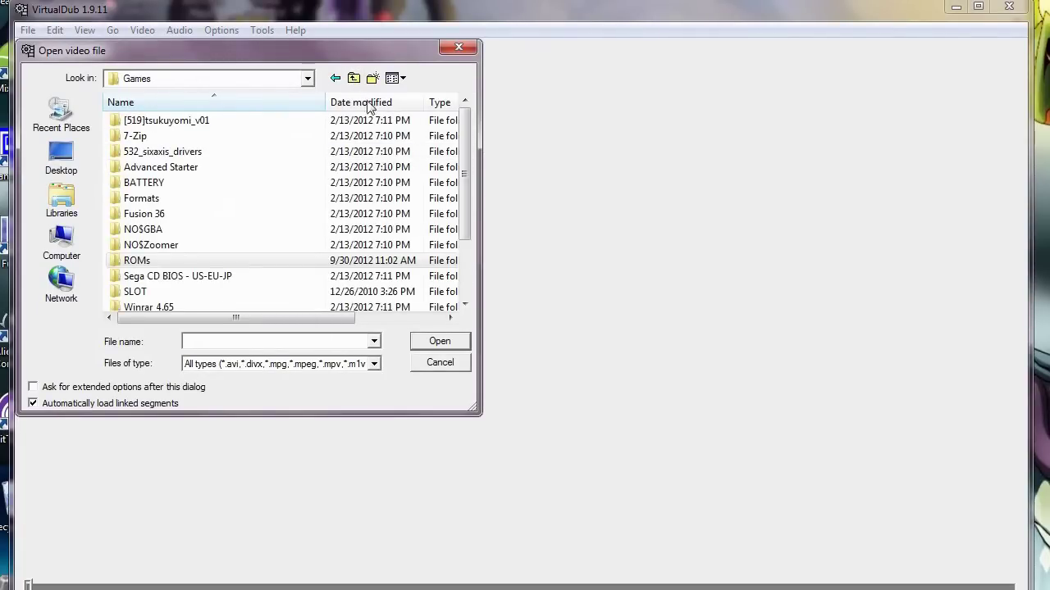
{"action": "left_click", "coordinate": [60, 156]}
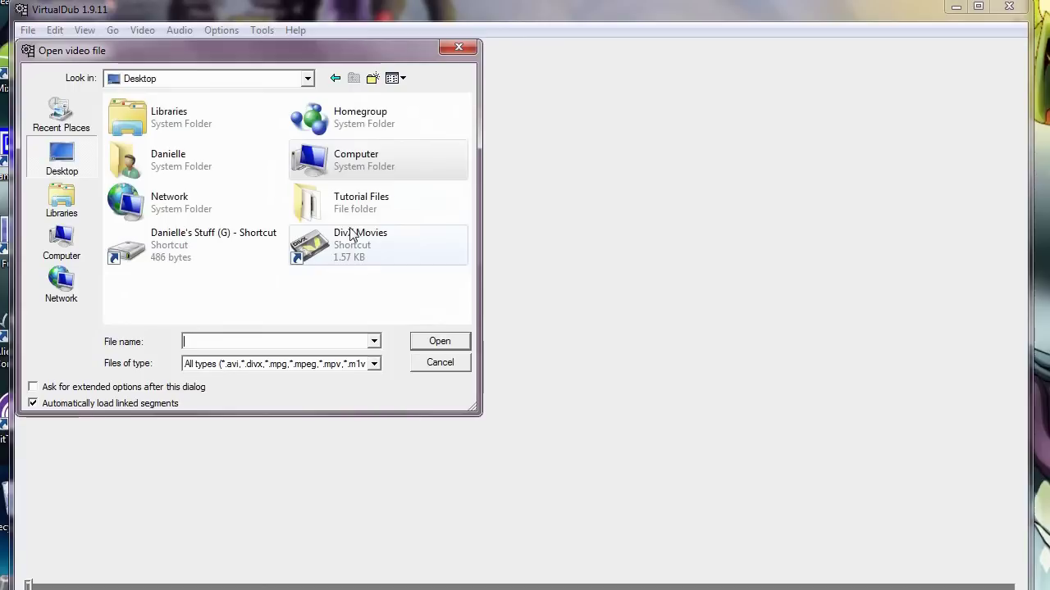
{"action": "double_click", "coordinate": [361, 205]}
{"action": "double_click", "coordinate": [146, 231]}
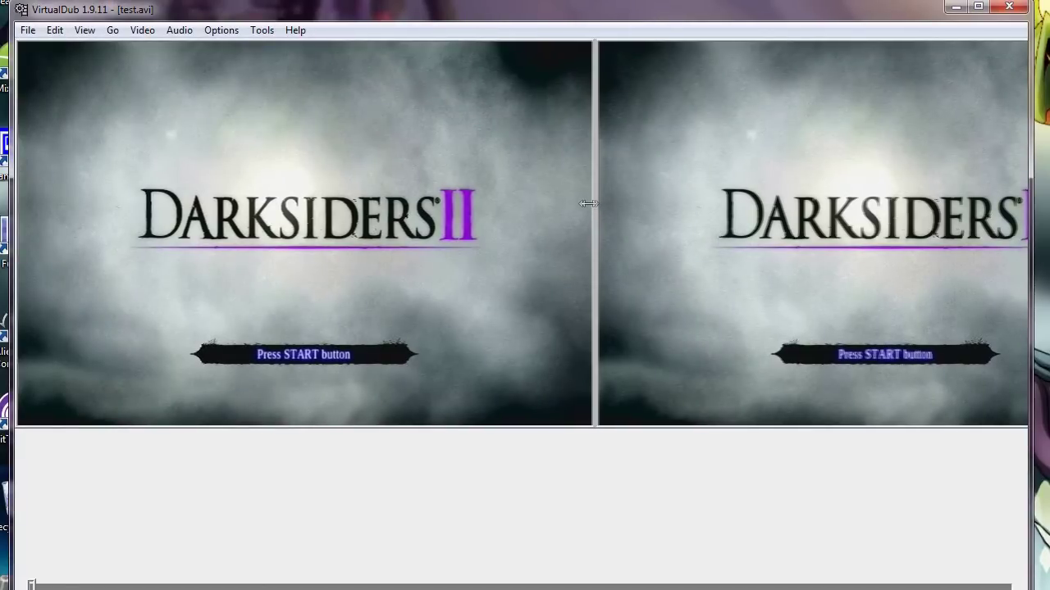
{"action": "left_click_drag", "start_coordinate": [593, 202], "coordinate": [252, 164]}
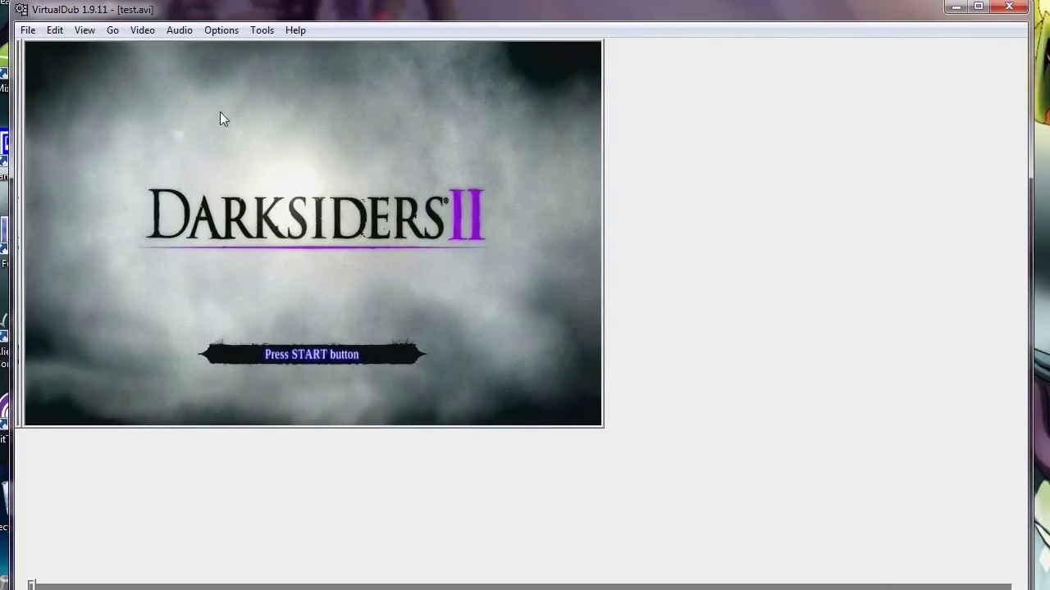
Step: Add a resize filter set to absolute 1280x720 with aspect ratio locking disabled
{"action": "left_click", "coordinate": [136, 33]}
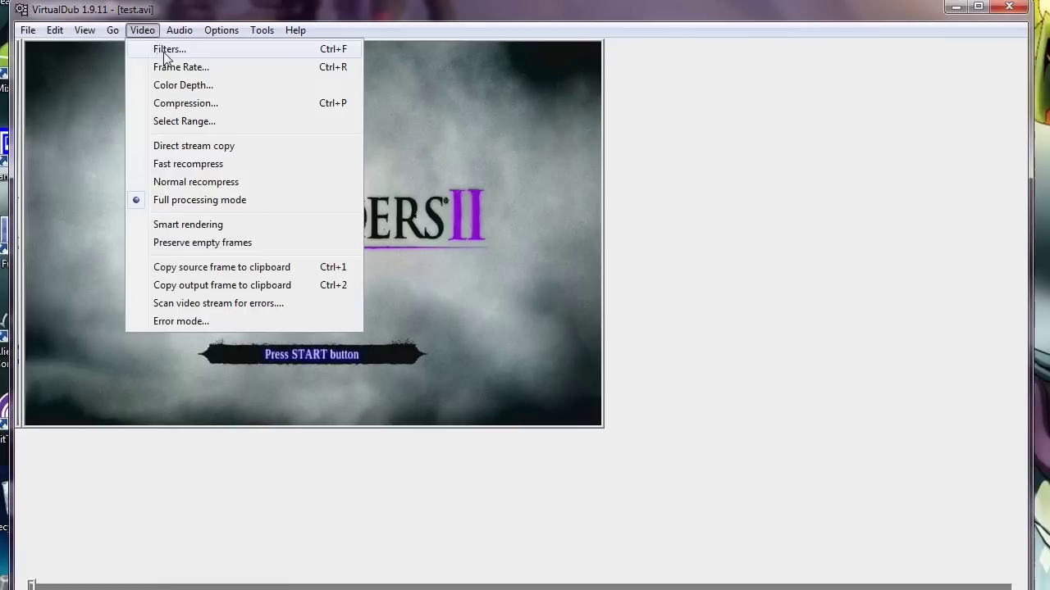
{"action": "left_click", "coordinate": [169, 50]}
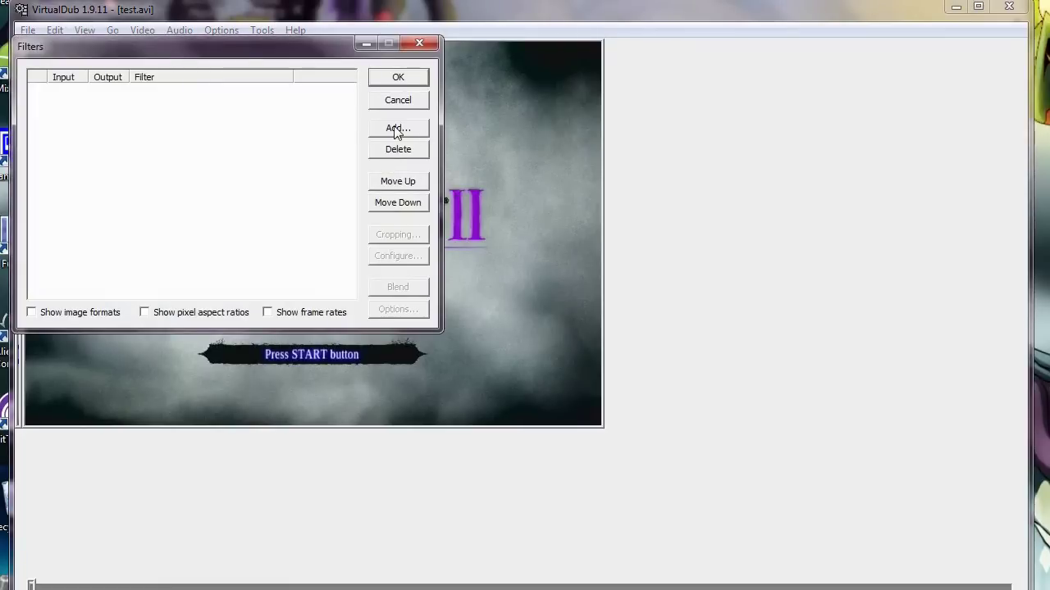
{"action": "left_click", "coordinate": [392, 128]}
{"action": "left_click_drag", "start_coordinate": [337, 135], "coordinate": [336, 225]}
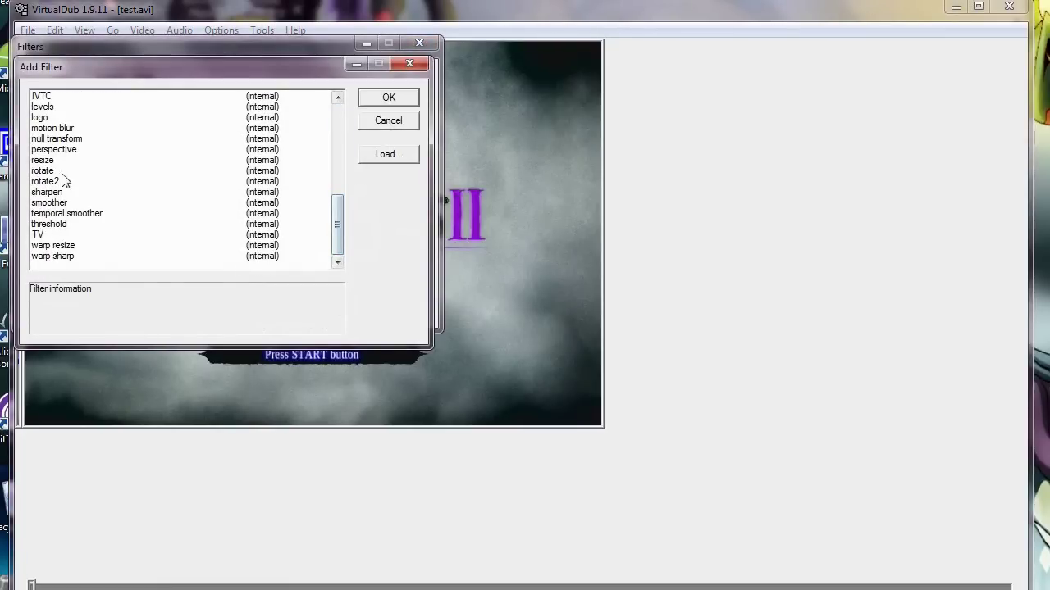
{"action": "left_click", "coordinate": [45, 160]}
{"action": "left_click", "coordinate": [385, 97]}
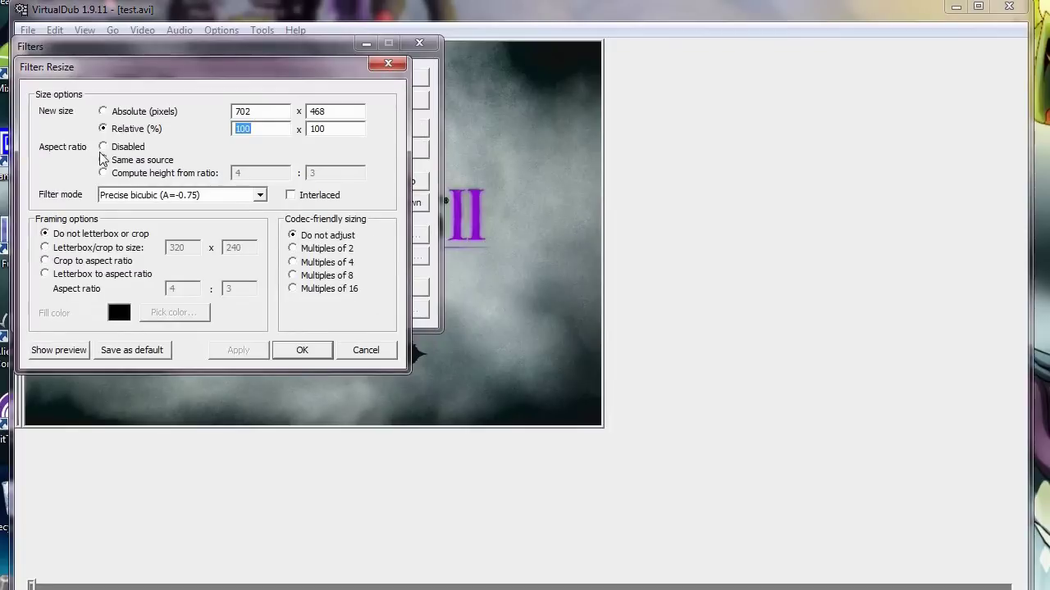
{"action": "left_click", "coordinate": [103, 148]}
{"action": "type", "text": "1280"}
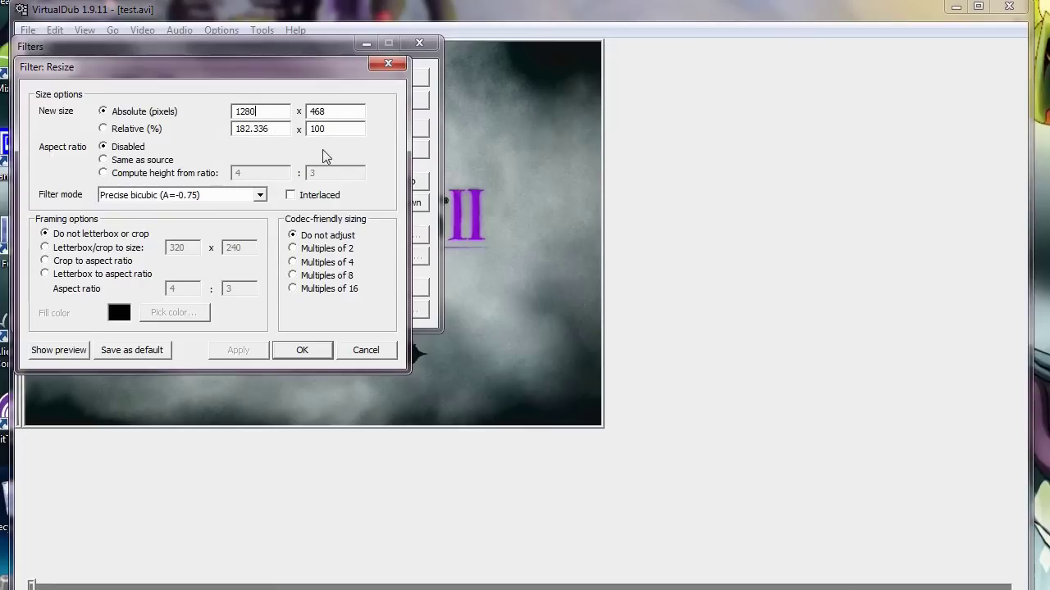
{"action": "type", "text": "720"}
{"action": "left_click", "coordinate": [288, 349]}
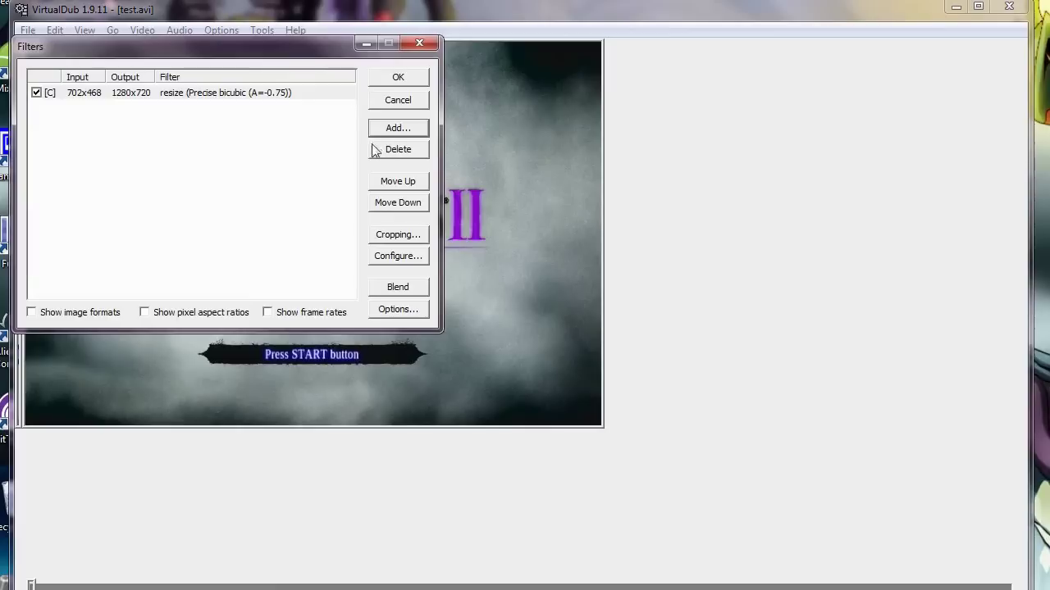
Step: Add a smoother filter with the noise prefilter enabled and apply the filter chain
{"action": "left_click", "coordinate": [381, 130]}
{"action": "left_click_drag", "start_coordinate": [335, 134], "coordinate": [319, 253]}
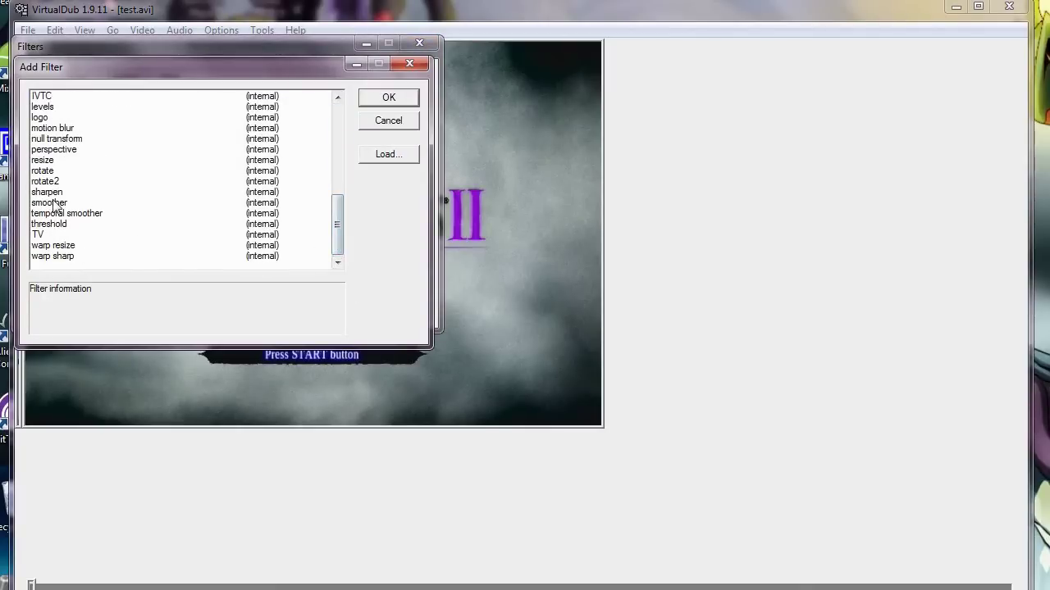
{"action": "left_click", "coordinate": [319, 202]}
{"action": "left_click", "coordinate": [390, 98]}
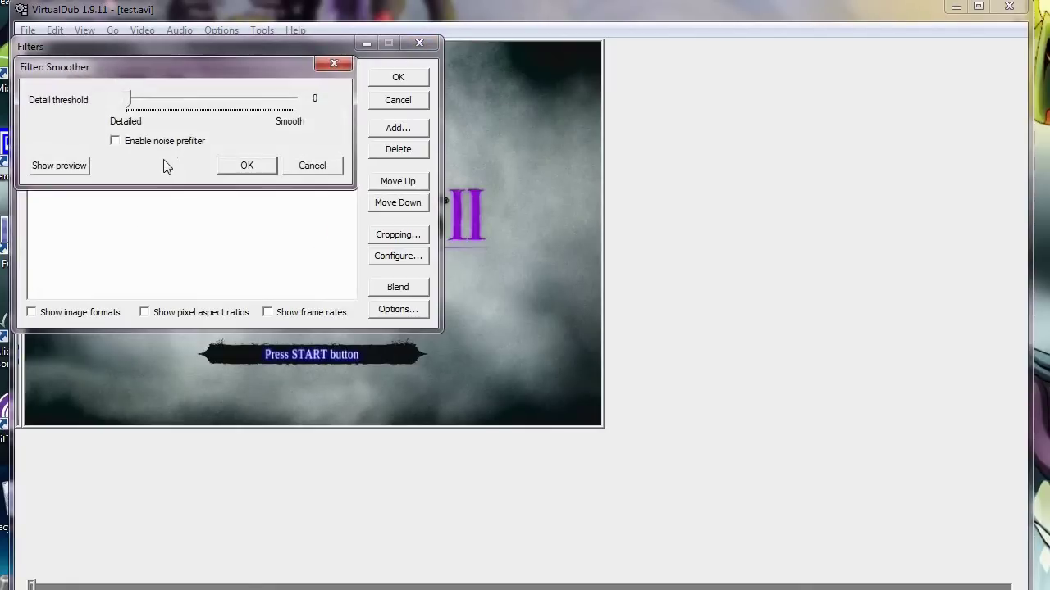
{"action": "left_click", "coordinate": [121, 144]}
{"action": "left_click", "coordinate": [250, 167]}
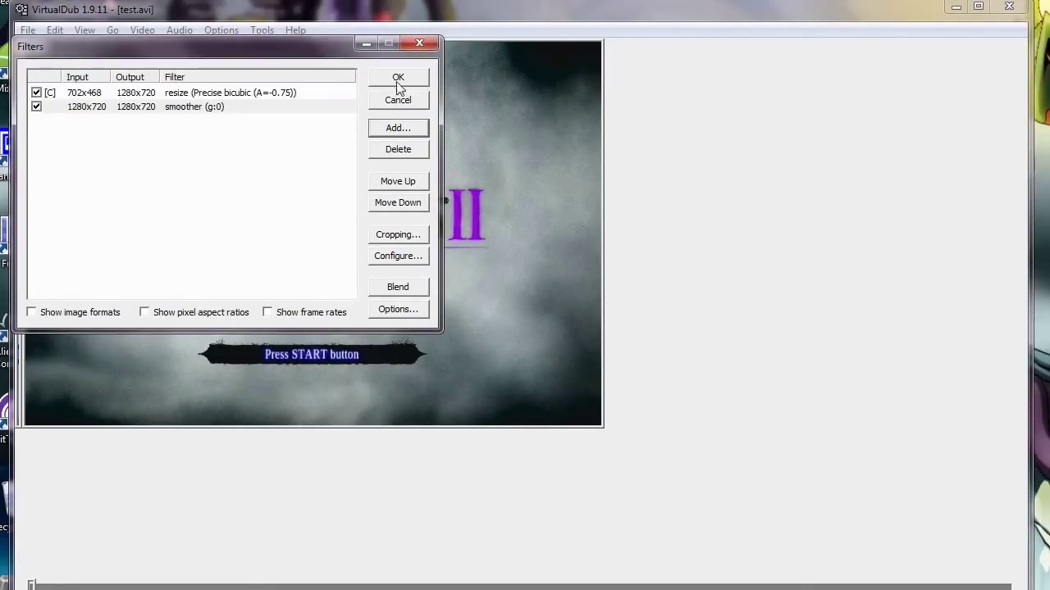
{"action": "left_click", "coordinate": [401, 80]}
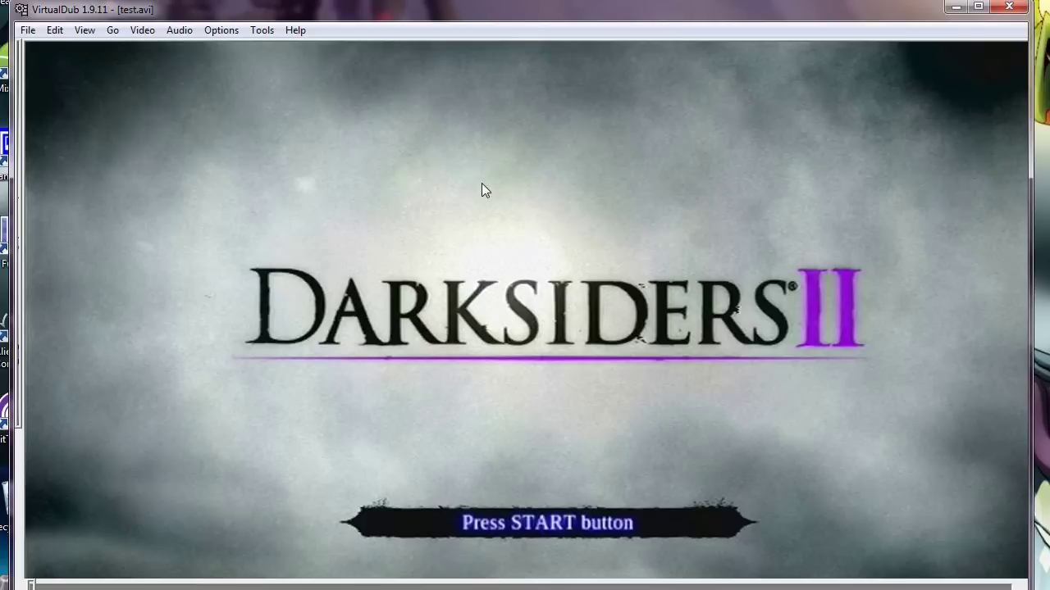
{"action": "left_click", "coordinate": [179, 30]}
{"action": "mouse_move", "coordinate": [137, 32]}
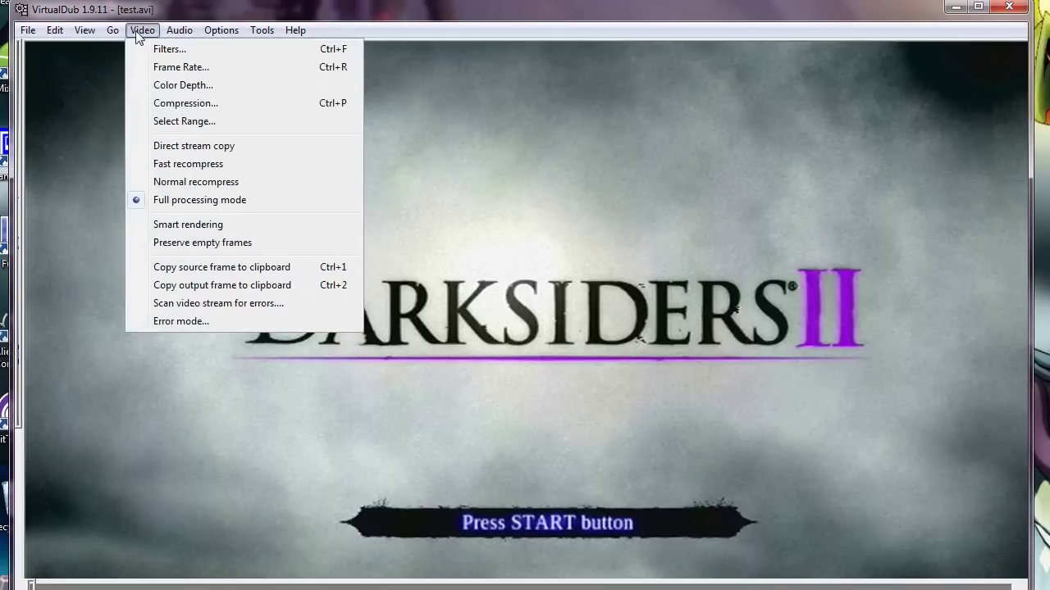
{"action": "left_click", "coordinate": [185, 68]}
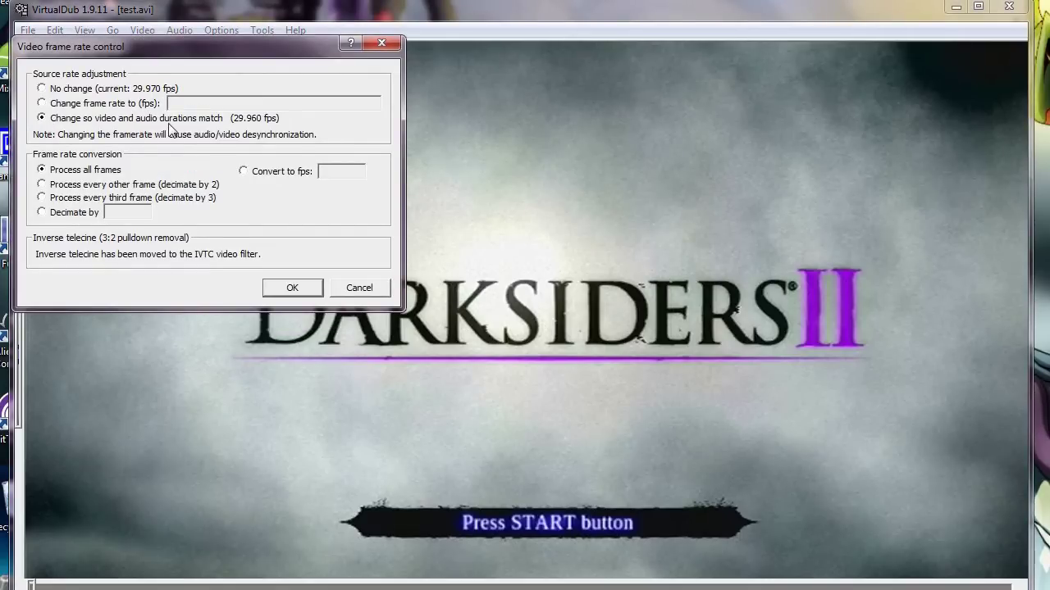
{"action": "left_click", "coordinate": [292, 287]}
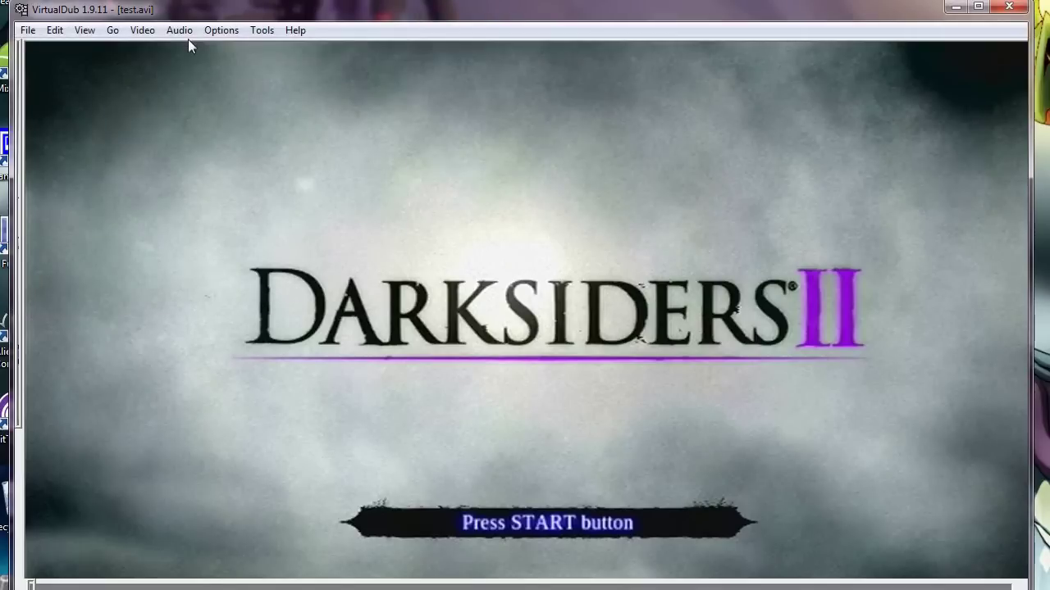
{"action": "left_click", "coordinate": [139, 31]}
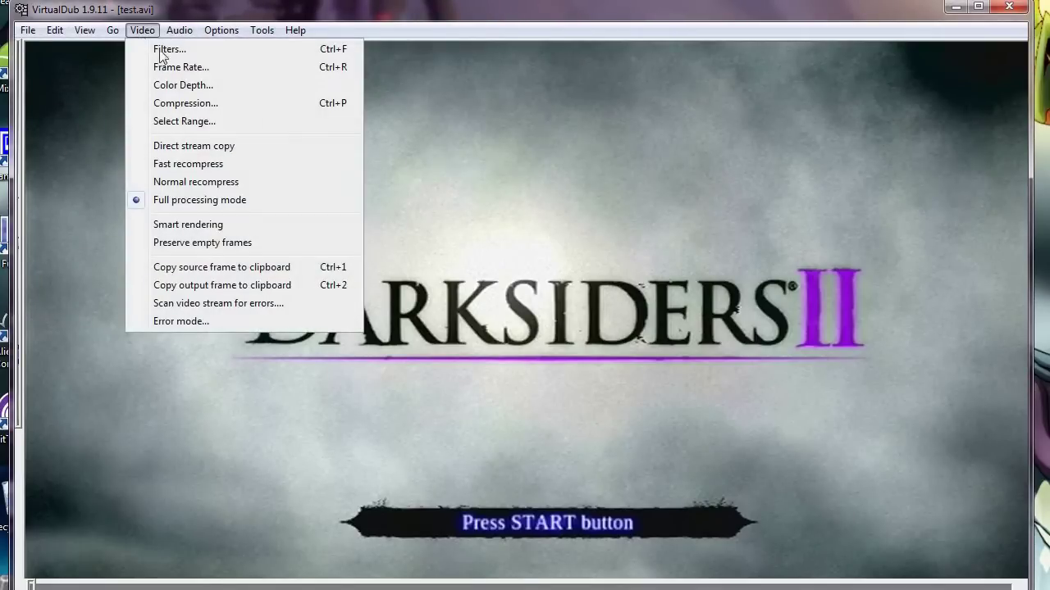
{"action": "left_click", "coordinate": [234, 104]}
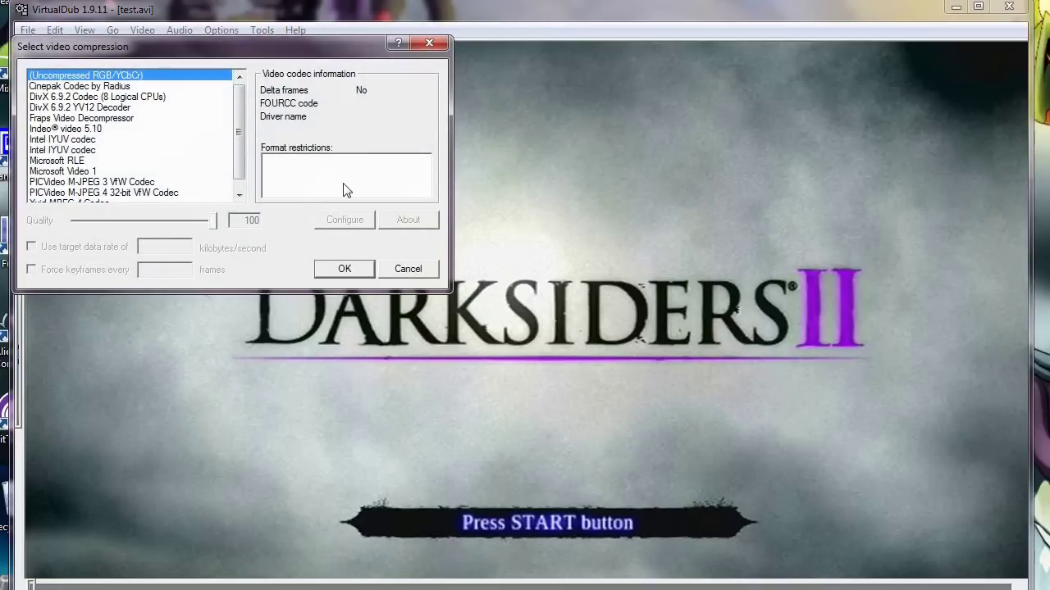
{"action": "left_click", "coordinate": [149, 97]}
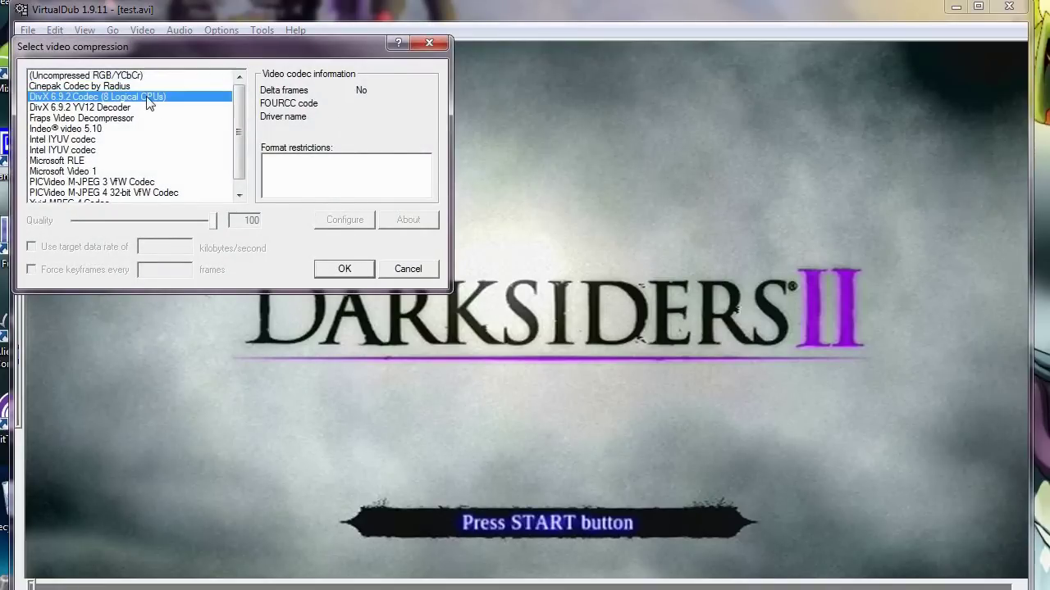
{"action": "left_click", "coordinate": [344, 219]}
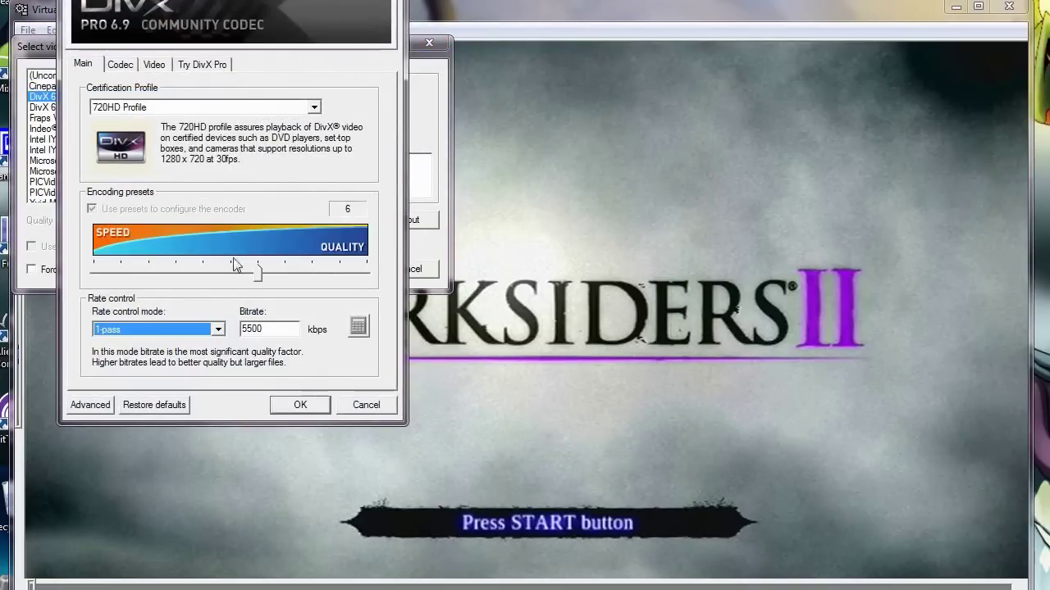
{"action": "left_click", "coordinate": [283, 407]}
{"action": "left_click", "coordinate": [344, 266]}
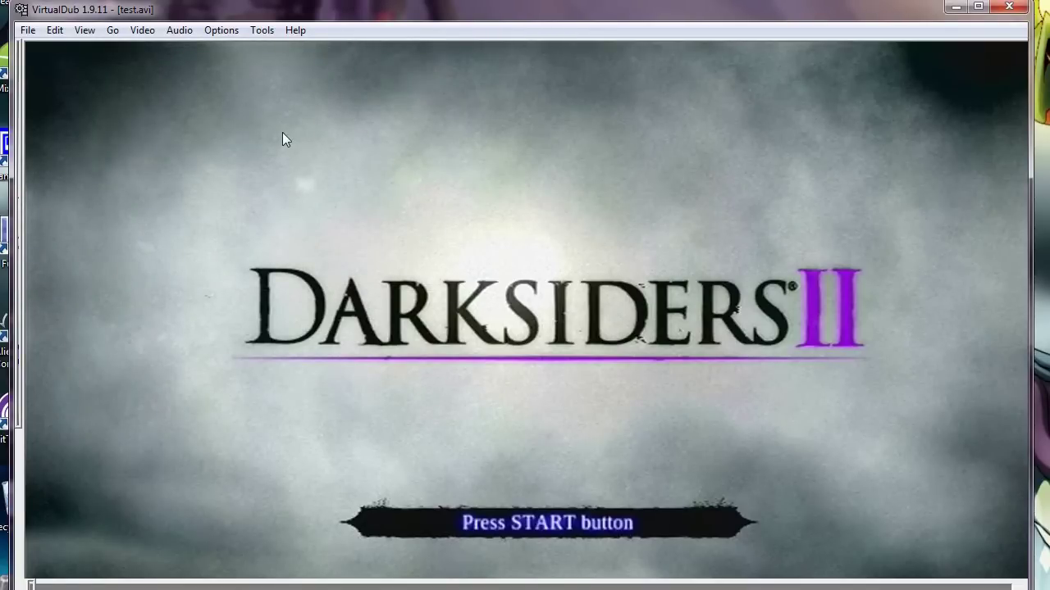
Step: Switch audio to full processing mode and lower the volume to -5.3 dB
{"action": "left_click", "coordinate": [181, 31]}
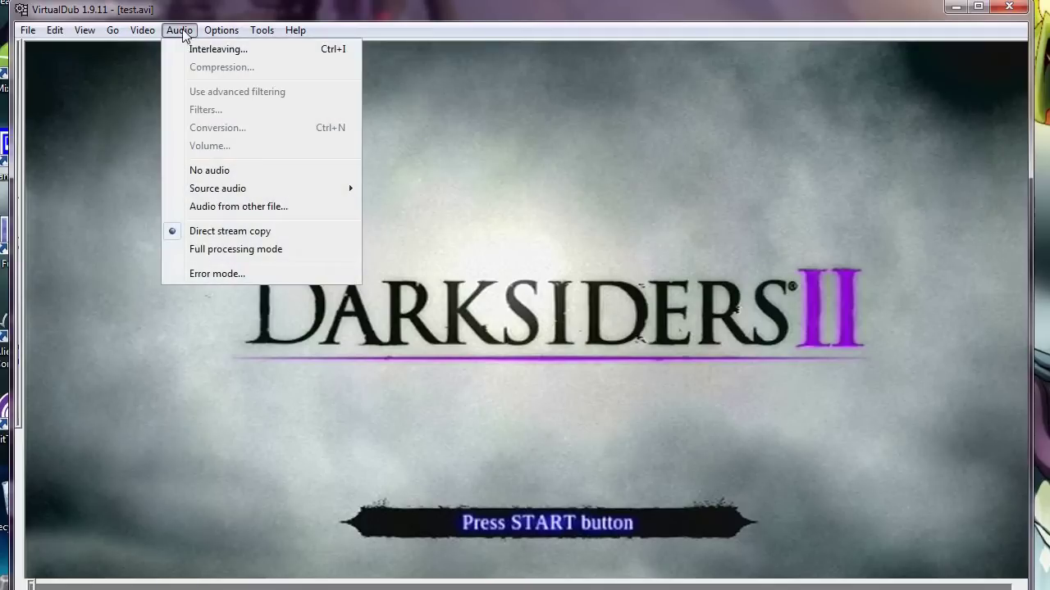
{"action": "left_click", "coordinate": [235, 249]}
{"action": "left_click", "coordinate": [191, 33]}
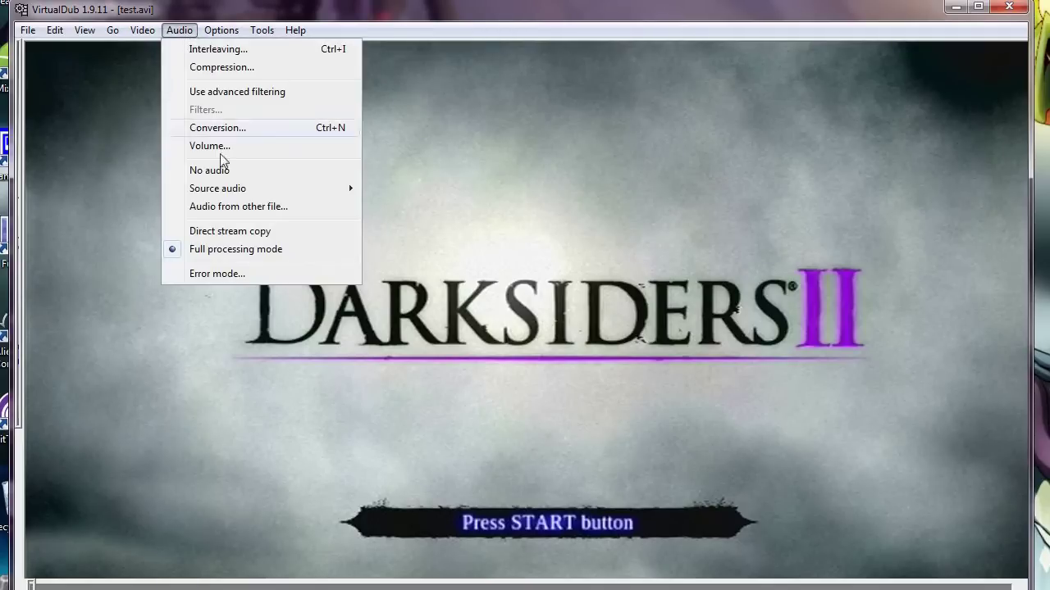
{"action": "left_click", "coordinate": [215, 146]}
{"action": "left_click", "coordinate": [31, 75]}
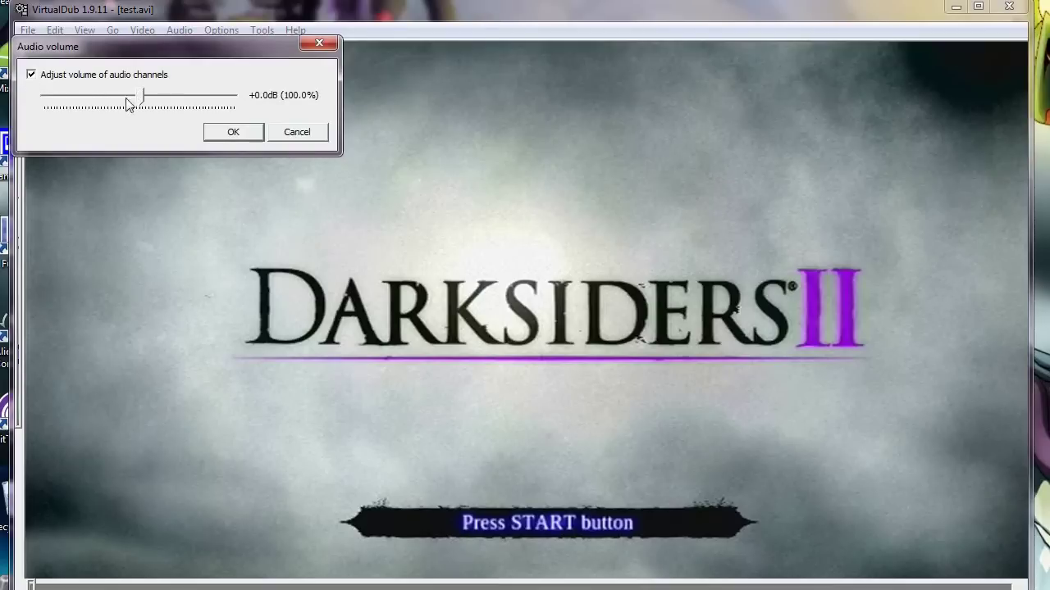
{"action": "left_click_drag", "start_coordinate": [141, 98], "coordinate": [125, 98]}
{"action": "left_click", "coordinate": [233, 133]}
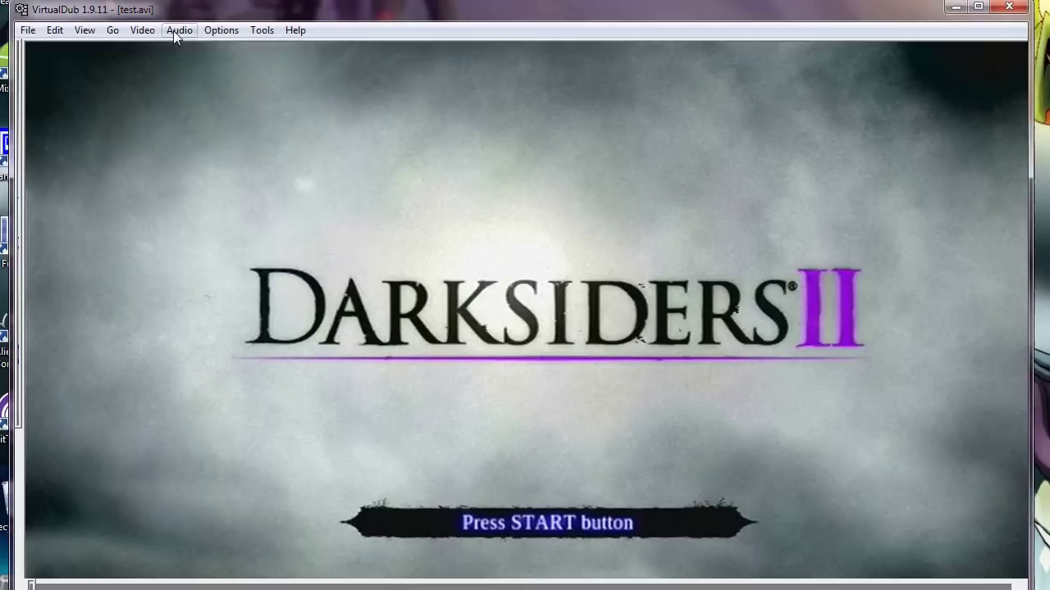
Step: Set audio compression to CCITT u-Law, 48 kHz 8-bit stereo
{"action": "left_click", "coordinate": [177, 31]}
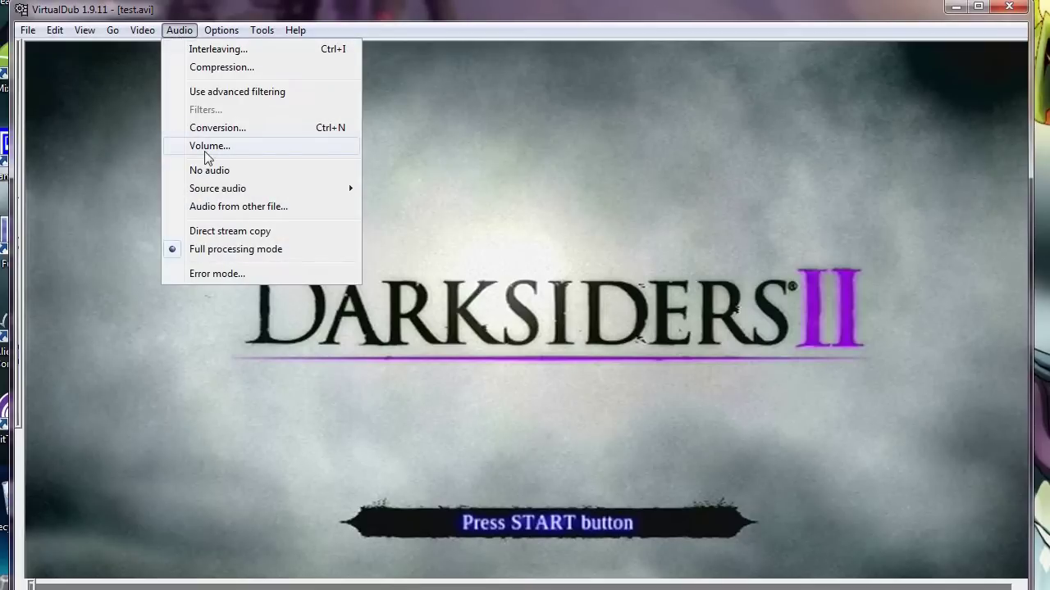
{"action": "left_click", "coordinate": [207, 69]}
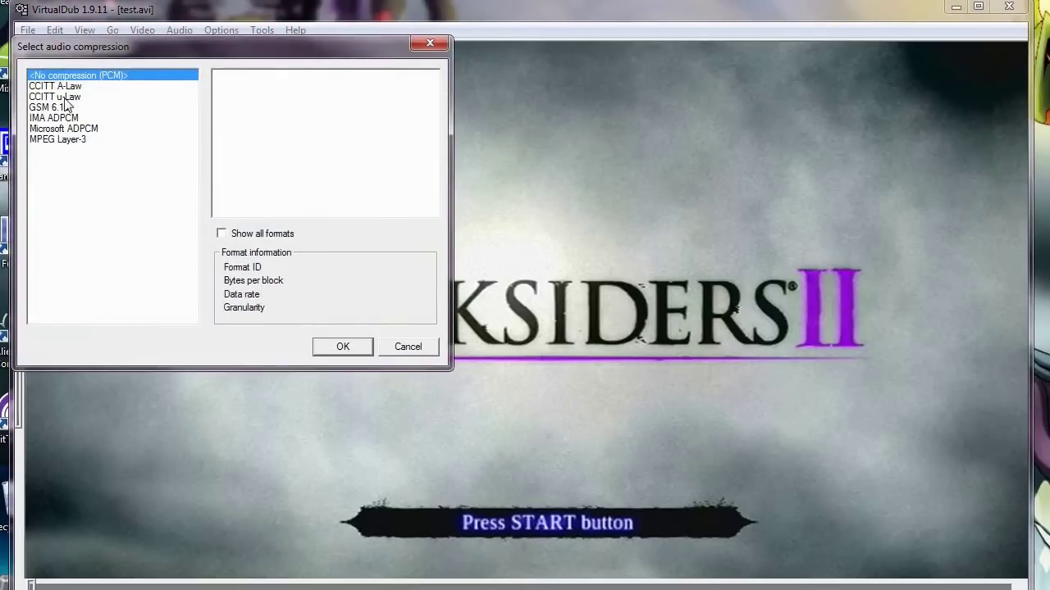
{"action": "left_click", "coordinate": [65, 98]}
{"action": "left_click", "coordinate": [269, 75]}
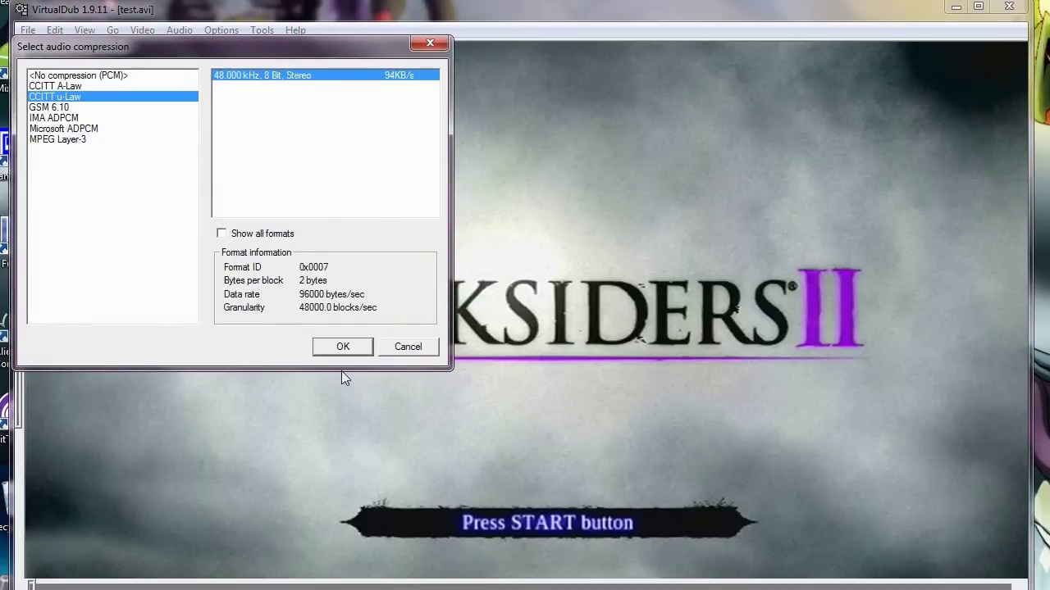
{"action": "left_click", "coordinate": [343, 347]}
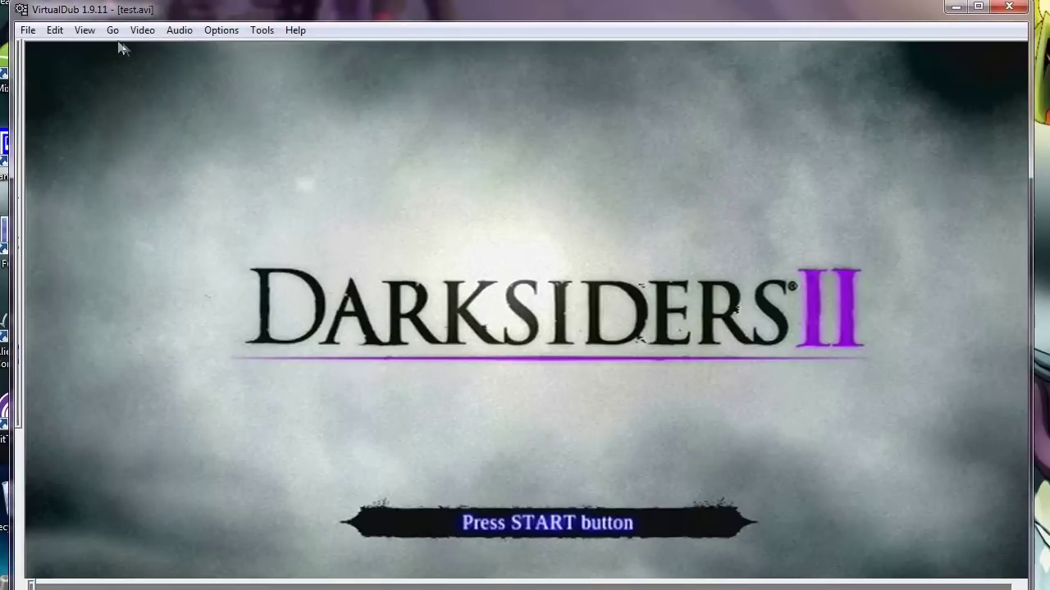
Step: Save the output as the AVI 'test fixed' in Desktop > Tutorial Files
{"action": "left_click", "coordinate": [27, 30]}
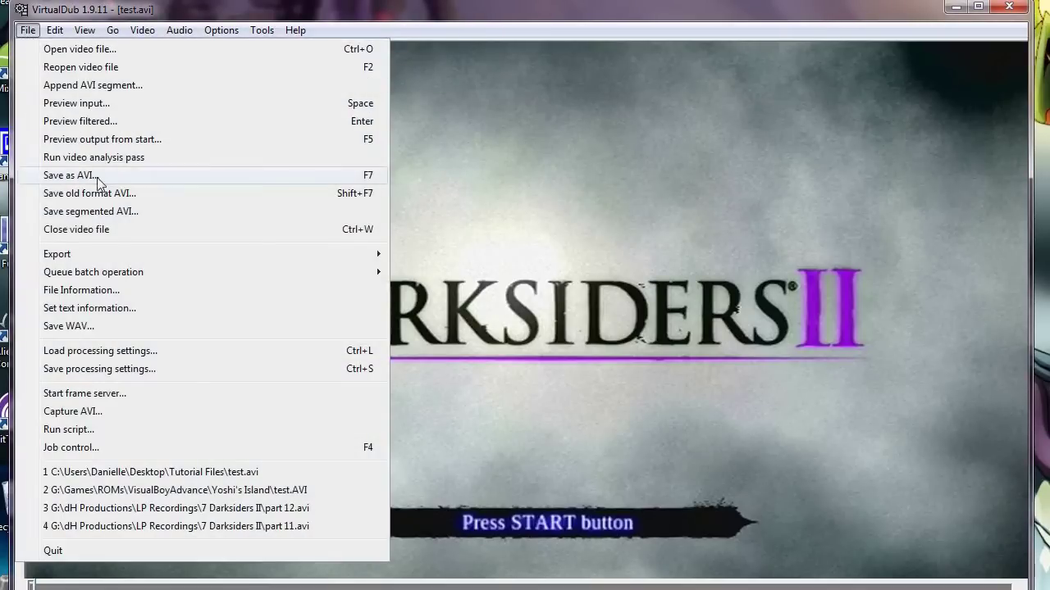
{"action": "left_click", "coordinate": [97, 178]}
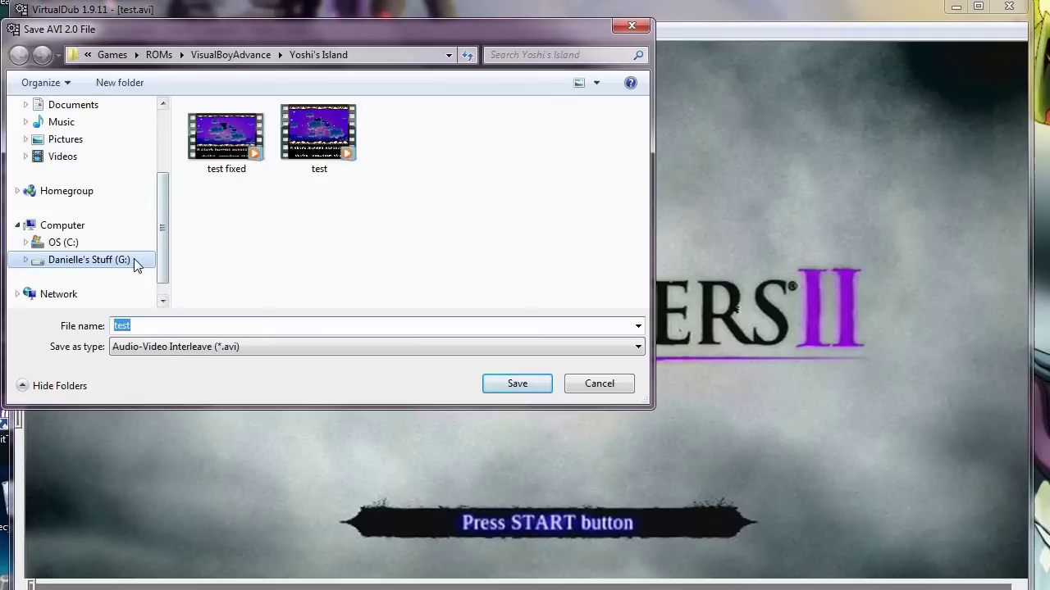
{"action": "left_click", "coordinate": [131, 260]}
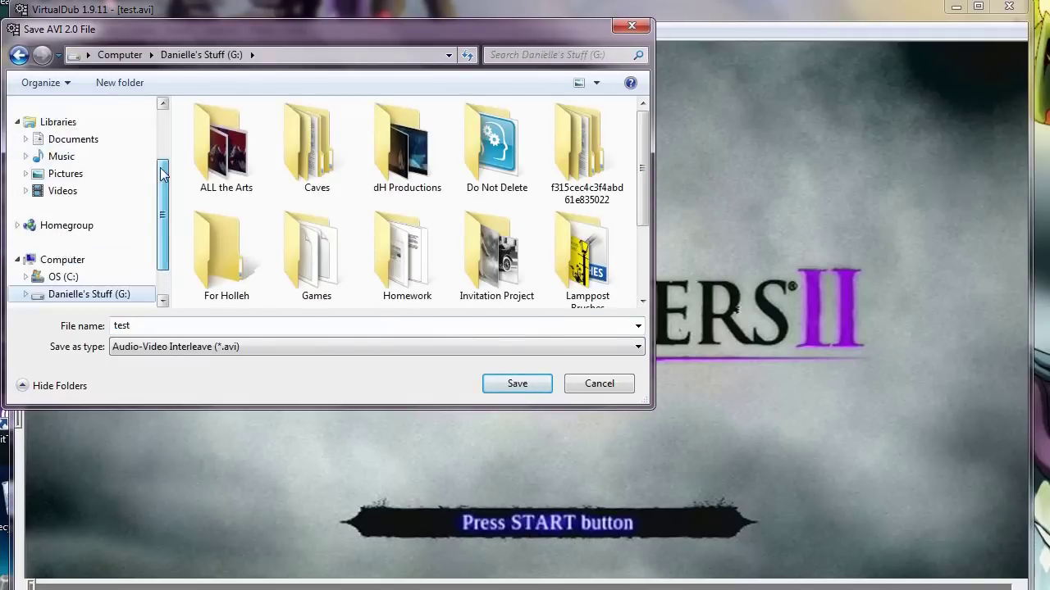
{"action": "left_click_drag", "start_coordinate": [162, 174], "coordinate": [161, 123]}
{"action": "left_click", "coordinate": [82, 131]}
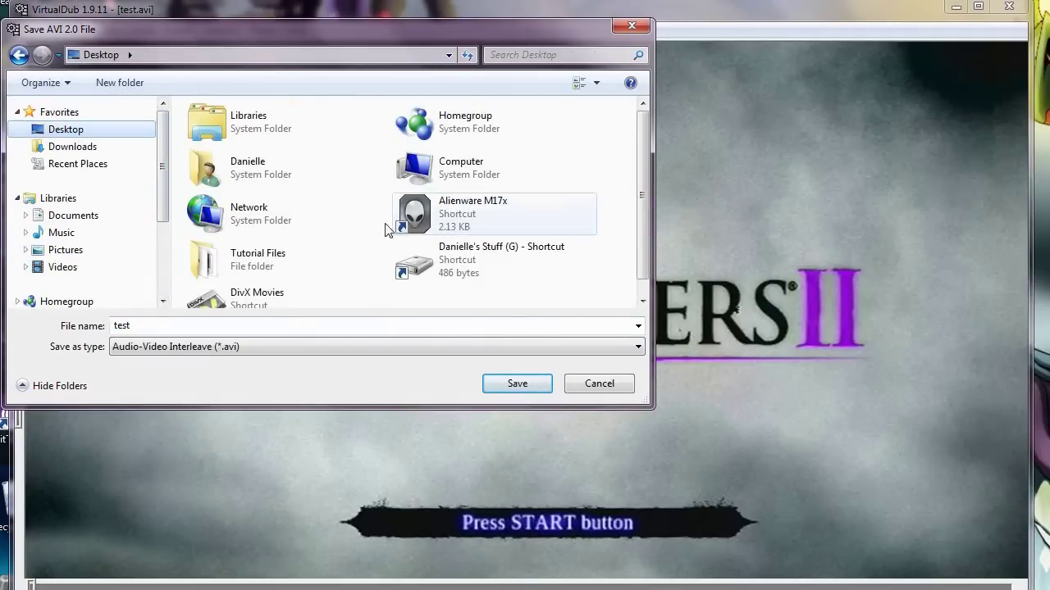
{"action": "double_click", "coordinate": [261, 256]}
{"action": "double_click", "coordinate": [160, 328]}
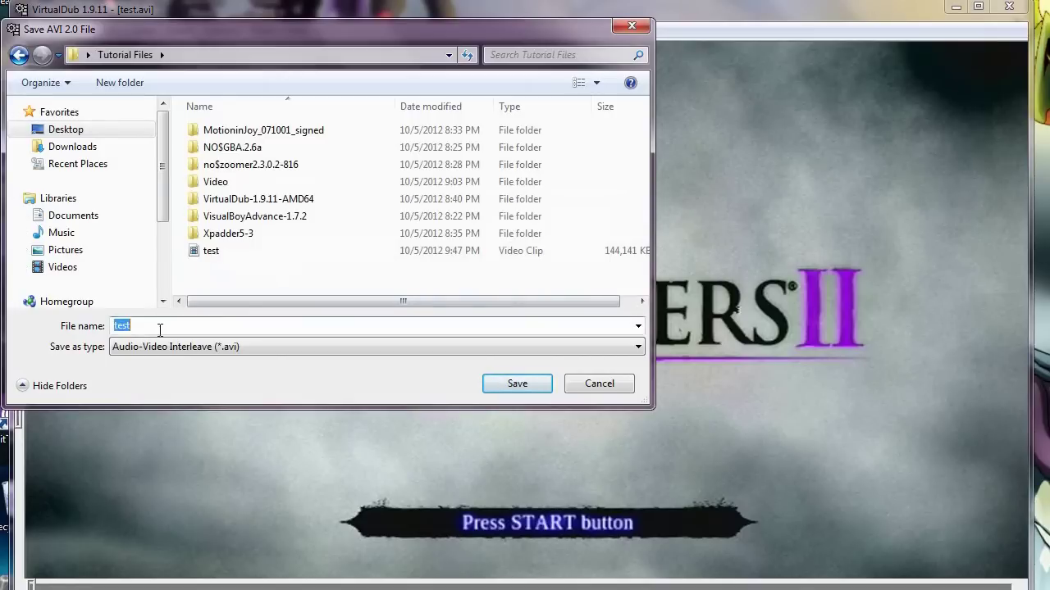
{"action": "left_click", "coordinate": [160, 328]}
{"action": "type", "text": "fixed"}
{"action": "left_click", "coordinate": [514, 383]}
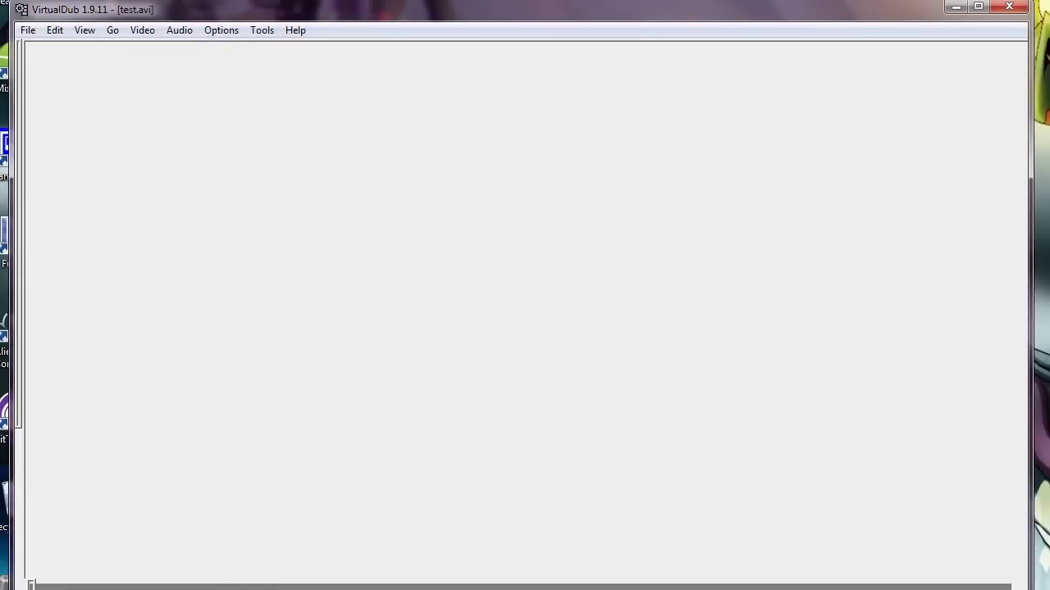
Step: Close VirtualDub and browse the dH Productions folder on the G: drive
{"action": "left_click", "coordinate": [1010, 8]}
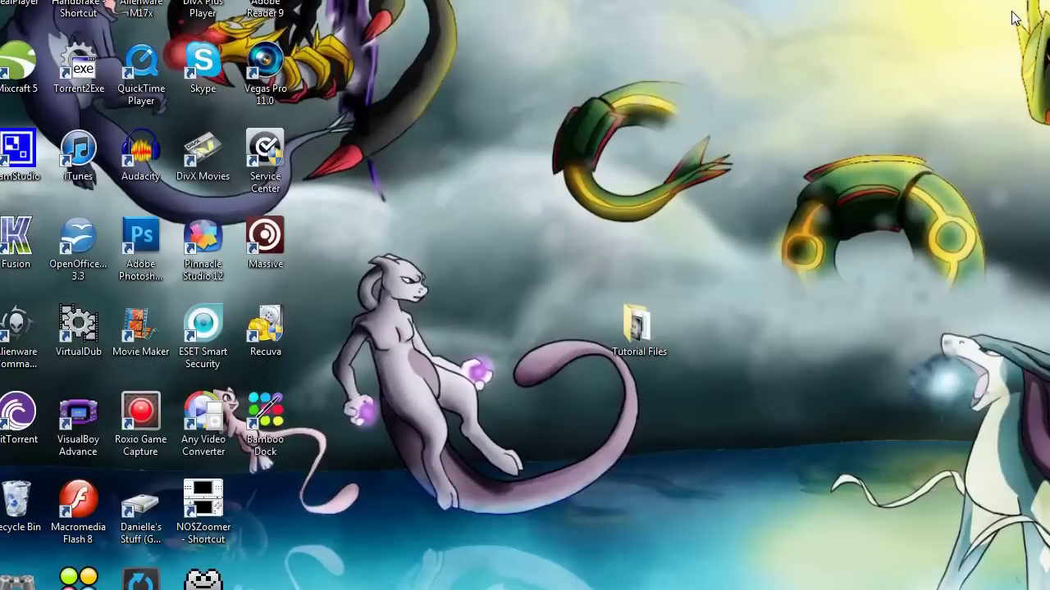
{"action": "double_click", "coordinate": [141, 502]}
{"action": "double_click", "coordinate": [492, 182]}
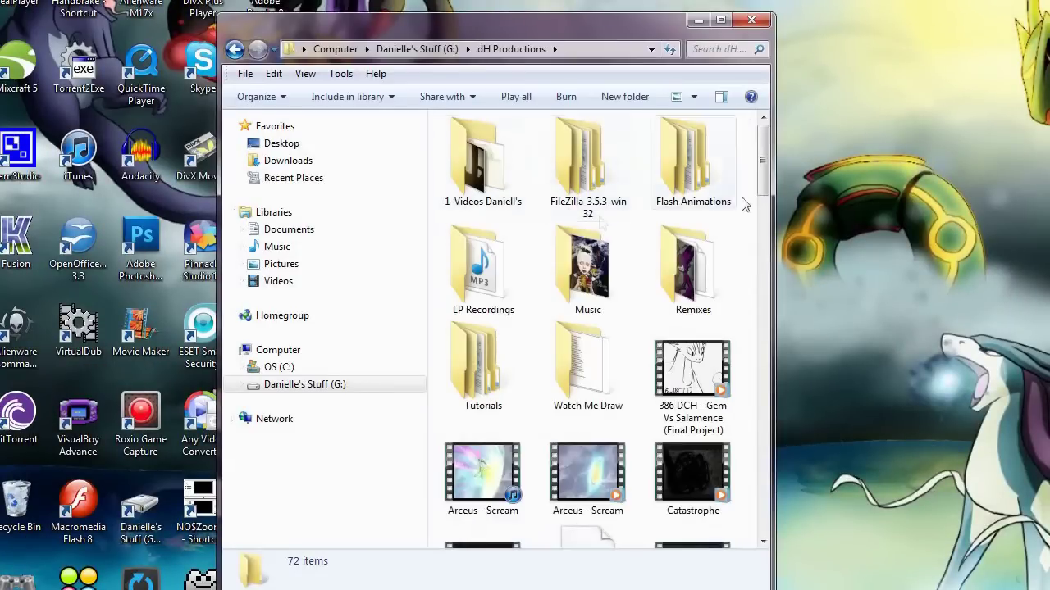
{"action": "scroll", "coordinate": [764, 172], "scroll_direction": "down", "scroll_amount": 1}
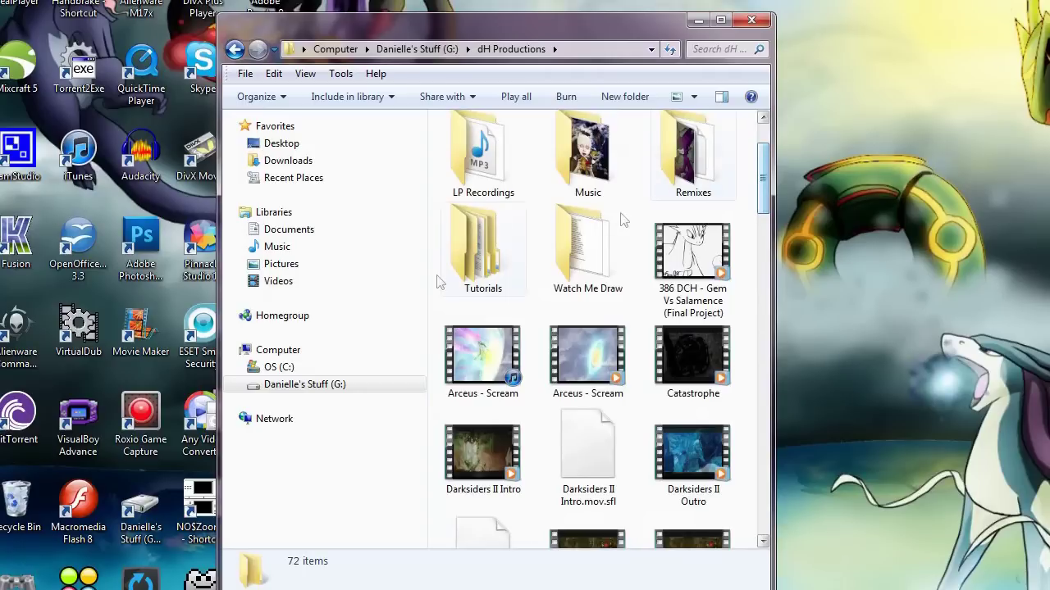
Step: Close dH Productions, open the desktop Tutorial Files folder and play 'test fixed'
{"action": "left_click", "coordinate": [752, 21]}
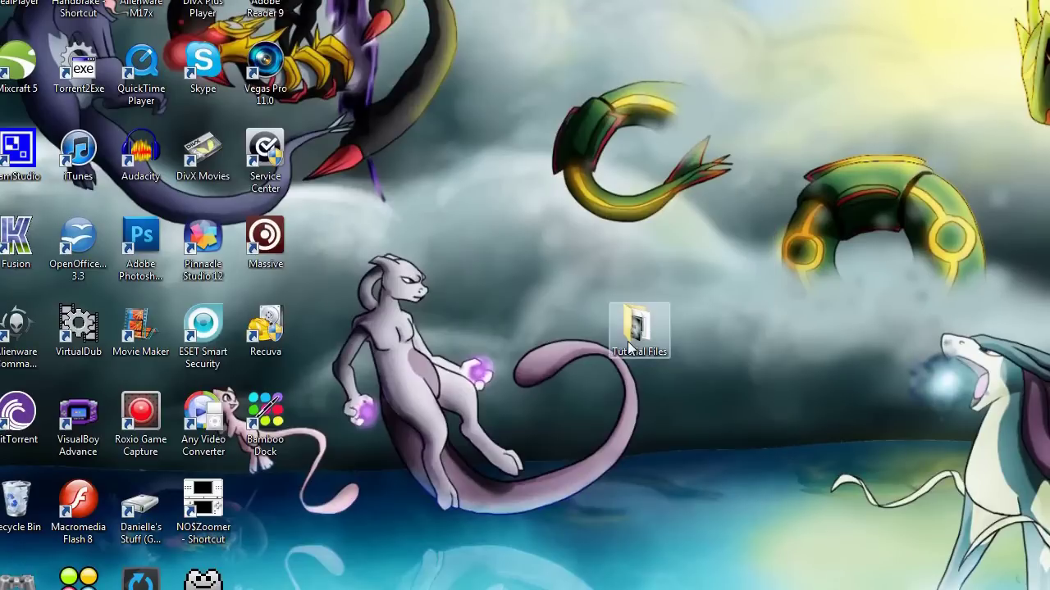
{"action": "double_click", "coordinate": [627, 342]}
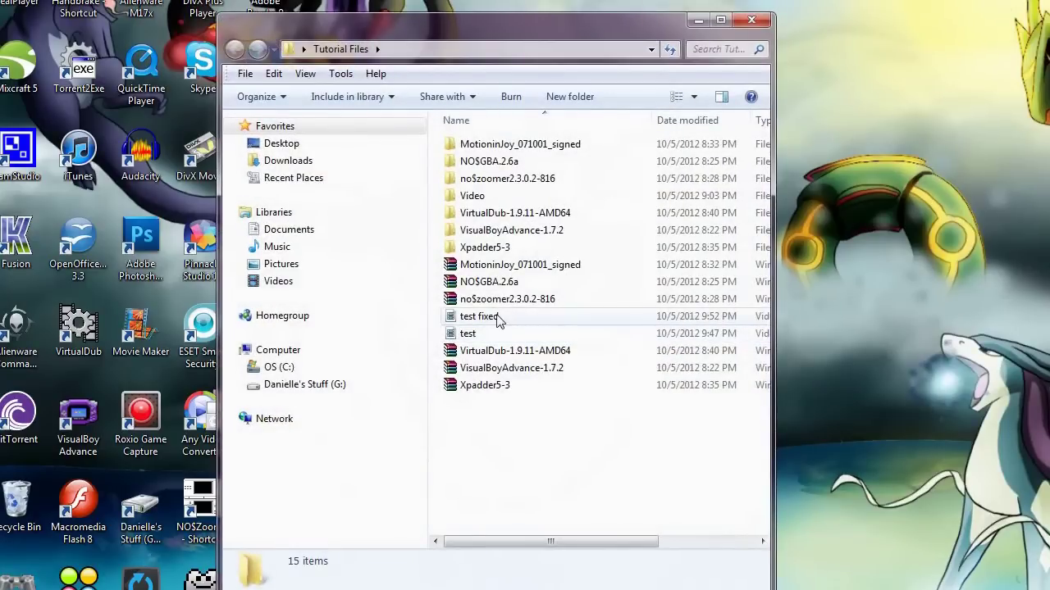
{"action": "double_click", "coordinate": [522, 318]}
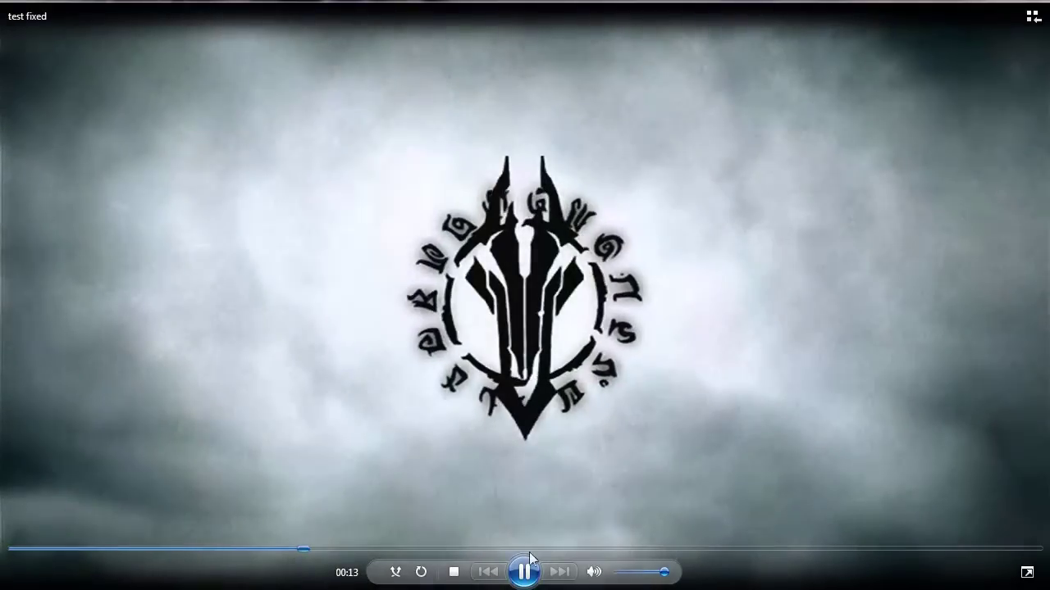
{"action": "left_click", "coordinate": [531, 549]}
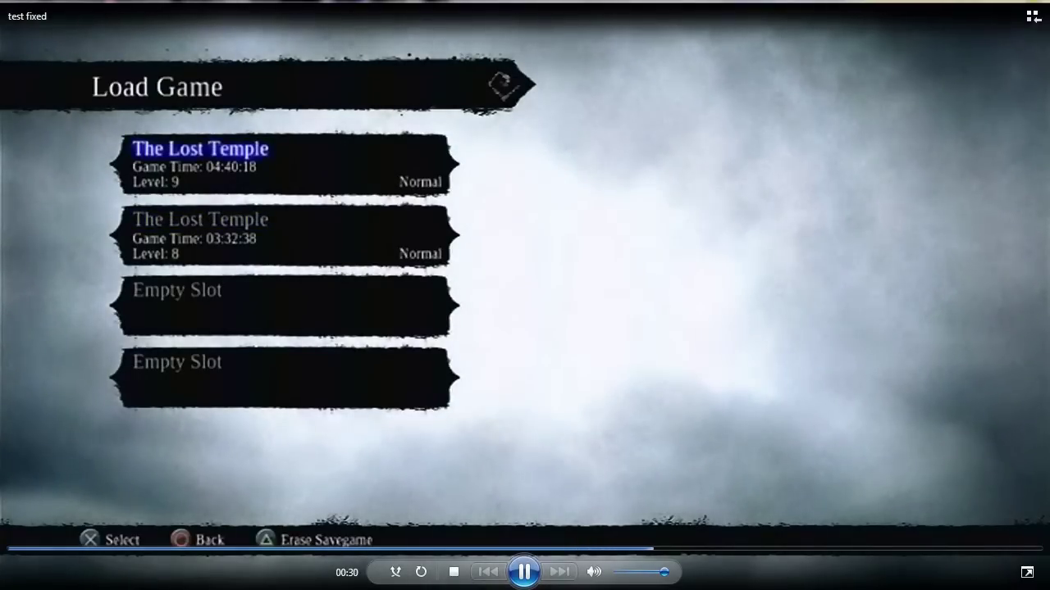
{"action": "key", "text": "alt+F4"}
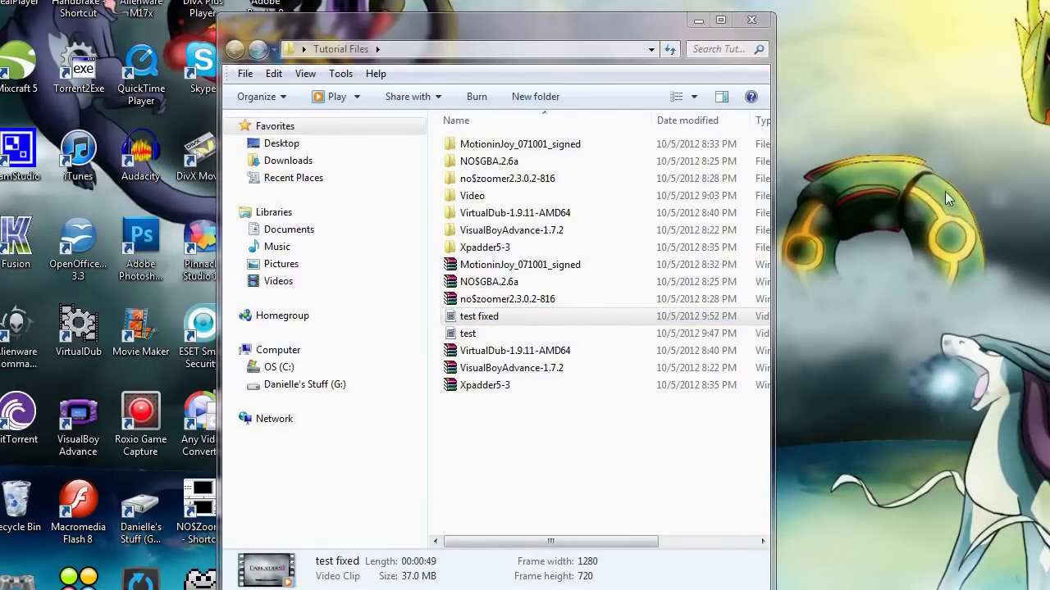
Step: Move the Tutorial Files window up, close it, and launch Vegas Pro 11.0
{"action": "mouse_move", "coordinate": [406, 33]}
{"action": "left_mouse_down"}
{"action": "mouse_move", "coordinate": [413, 18]}
{"action": "mouse_move", "coordinate": [403, 15]}
{"action": "left_mouse_up"}
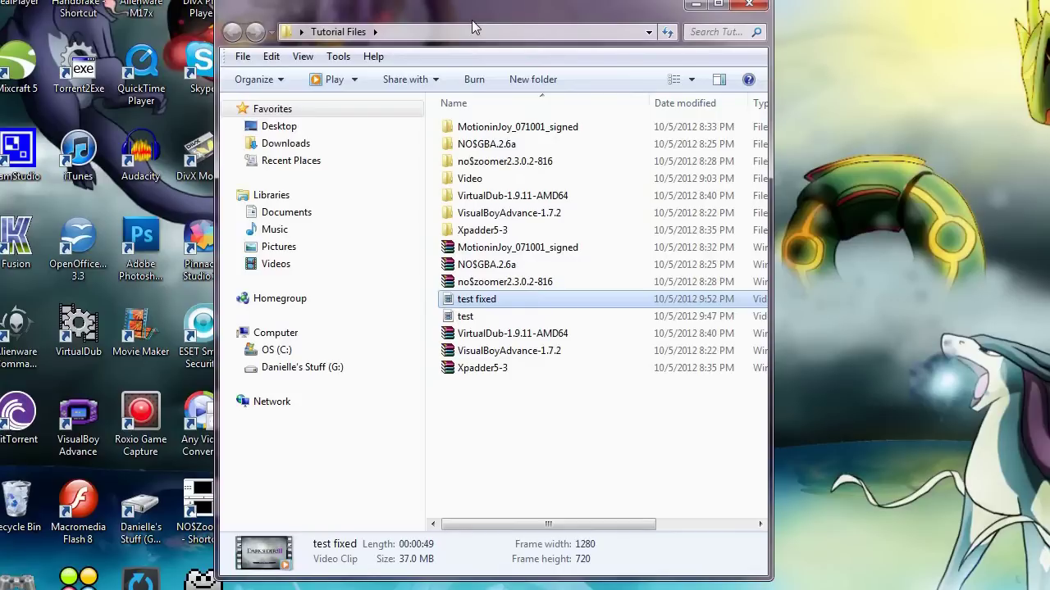
{"action": "left_click", "coordinate": [752, 6]}
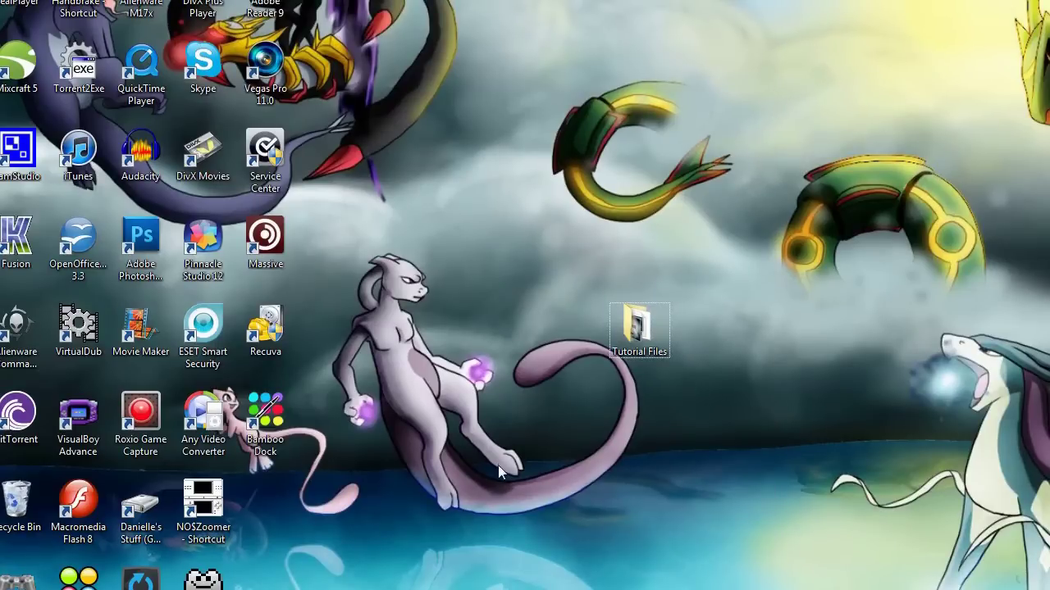
{"action": "left_click", "coordinate": [271, 66]}
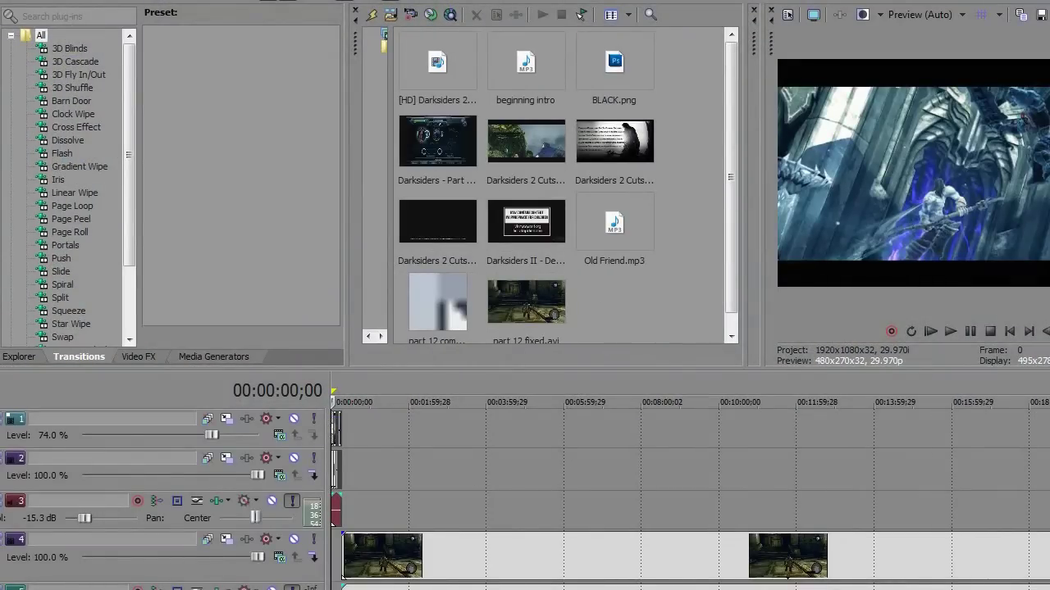
{"action": "scroll", "coordinate": [689, 492], "scroll_direction": "down", "scroll_amount": 3}
{"action": "scroll", "coordinate": [688, 492], "scroll_direction": "up", "scroll_amount": 3}
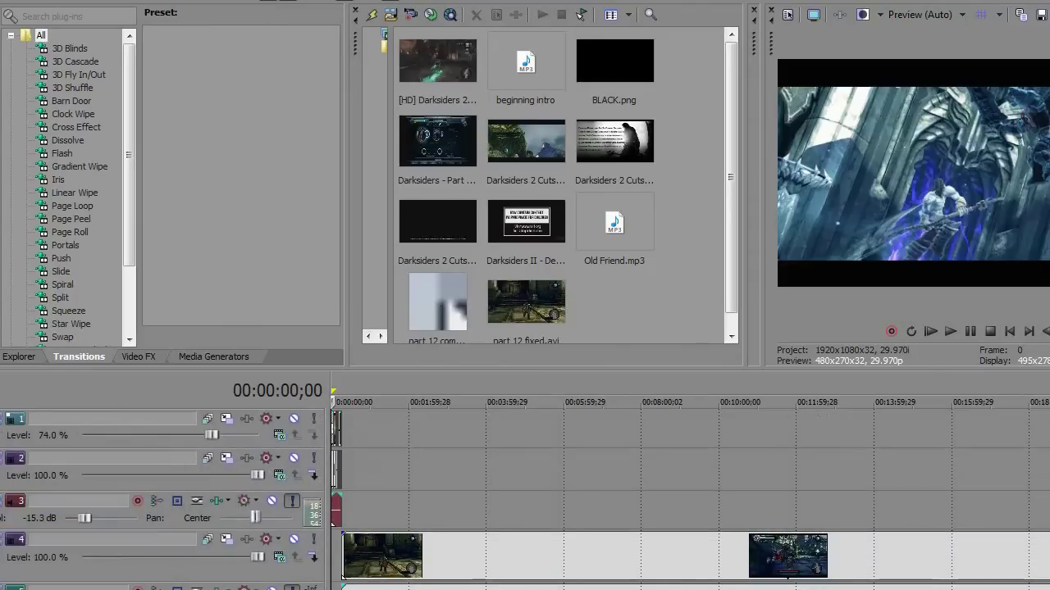
{"action": "scroll", "coordinate": [689, 492], "scroll_direction": "down", "scroll_amount": 3}
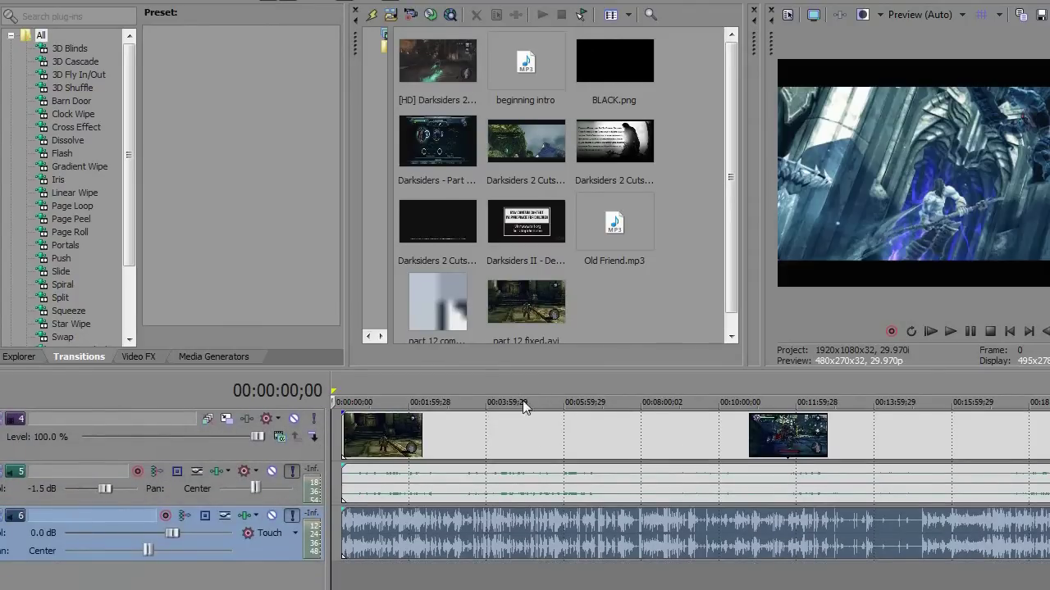
{"action": "left_click", "coordinate": [474, 392]}
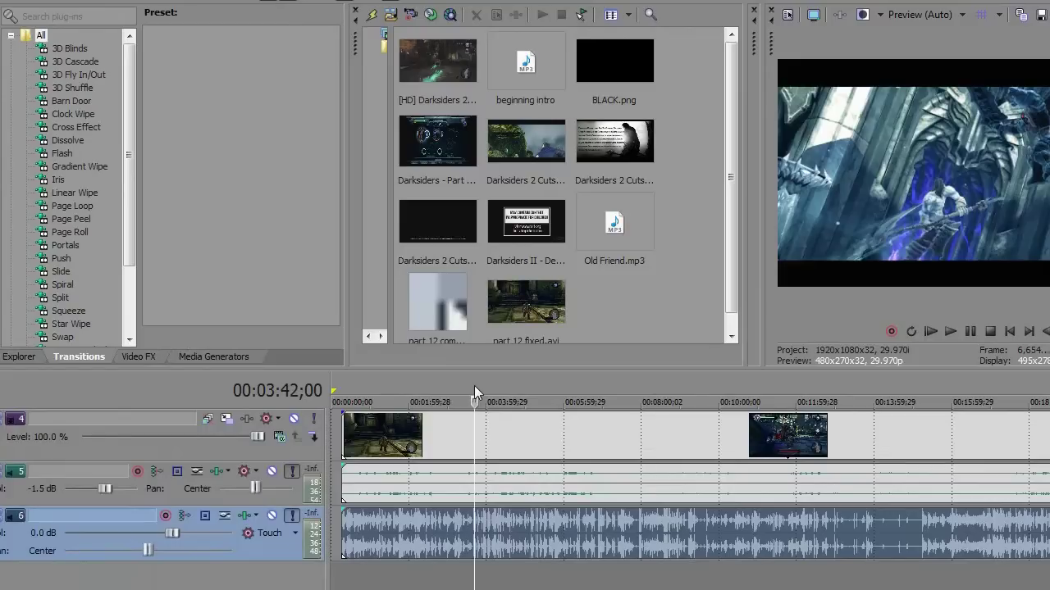